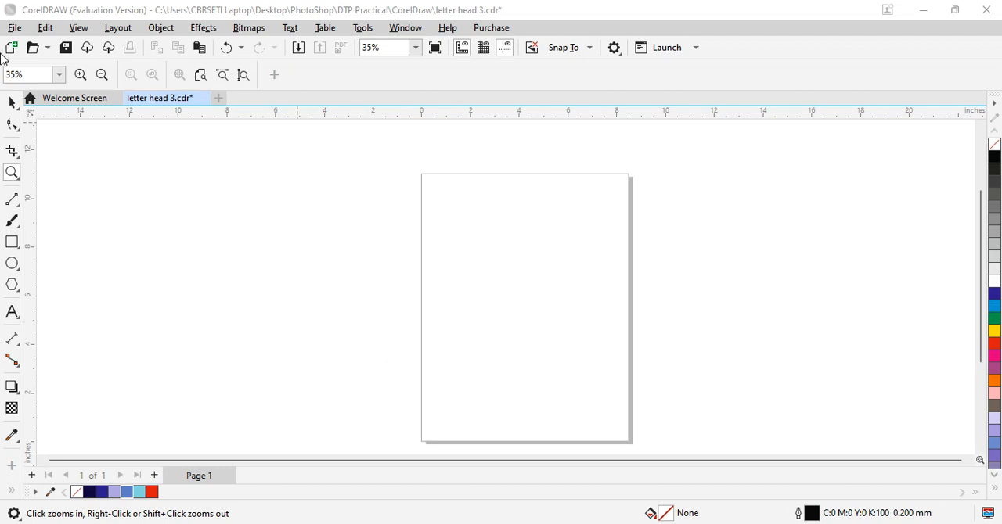
Step: Draw a rectangle about 8.5 inches wide and 0.68 inches high across the page's top edge
click(81, 75)
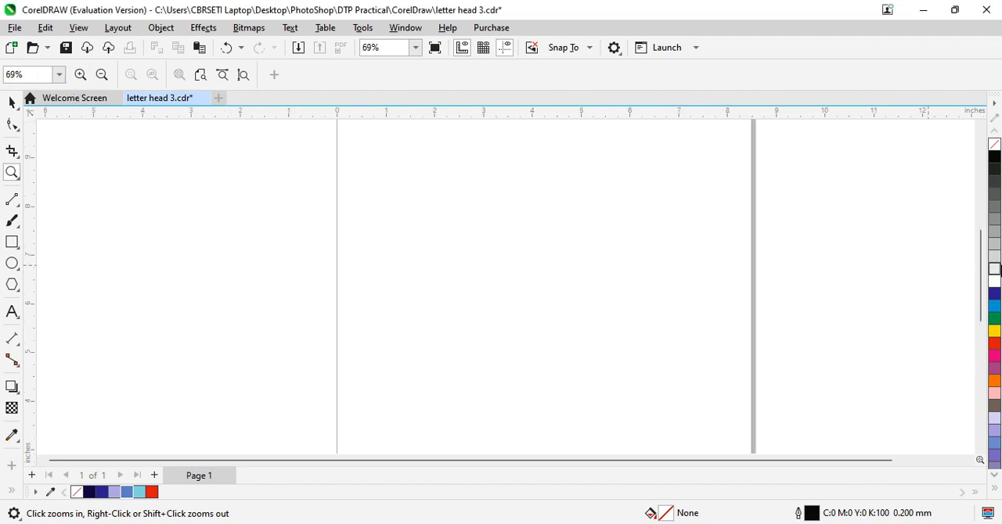
drag(980, 275, 981, 228)
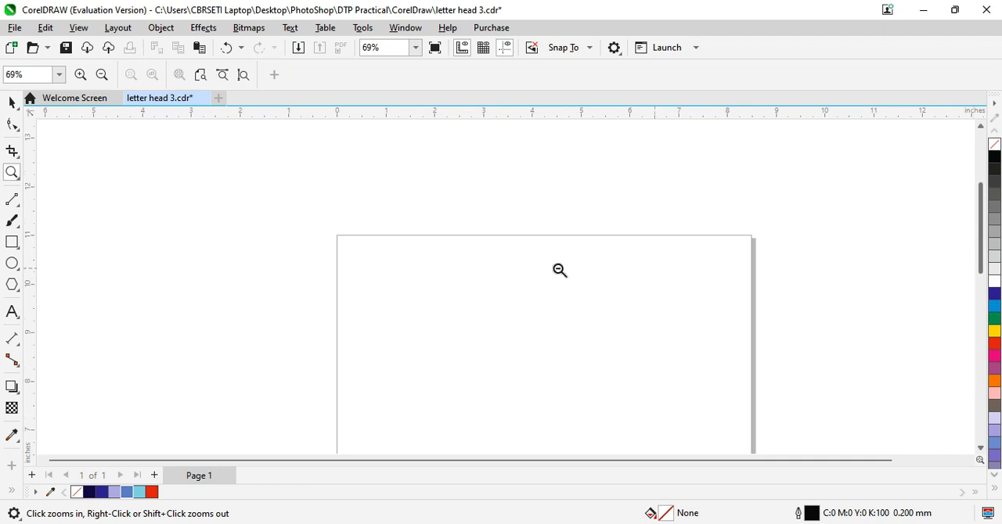
click(12, 242)
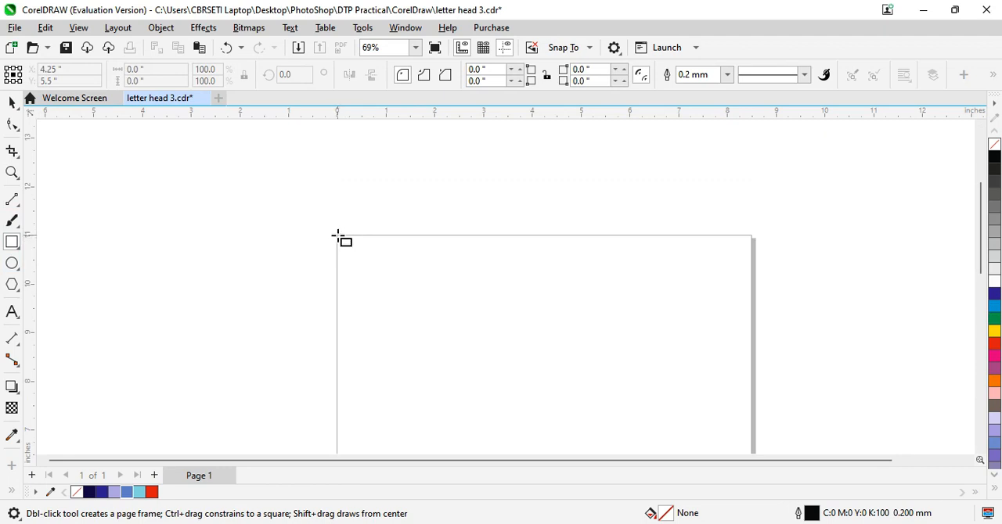
mouse_move(339, 235)
mouse_down()
mouse_move(341, 269)
mouse_move(753, 269)
mouse_up()
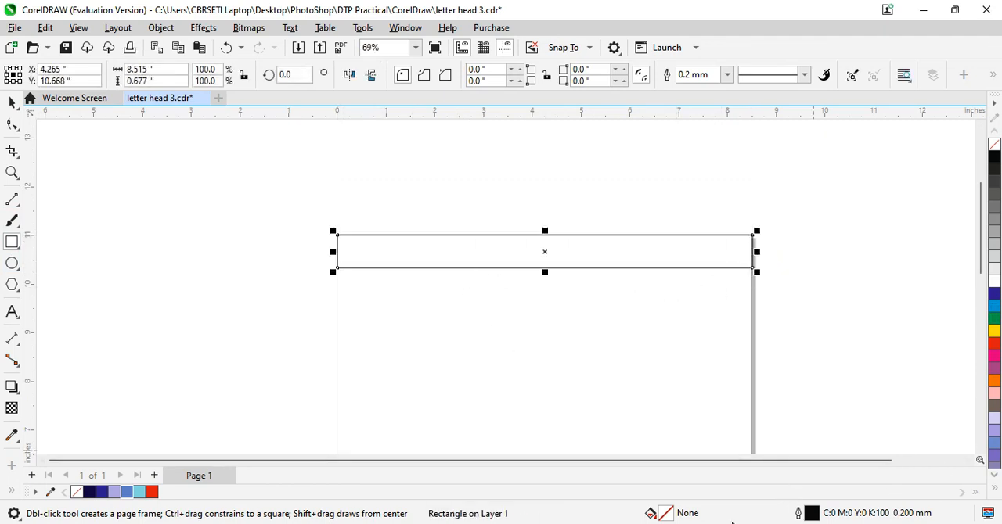
Step: Give the rectangle a dark brown uniform fill of C15 M65 Y100 K71
double_click(666, 514)
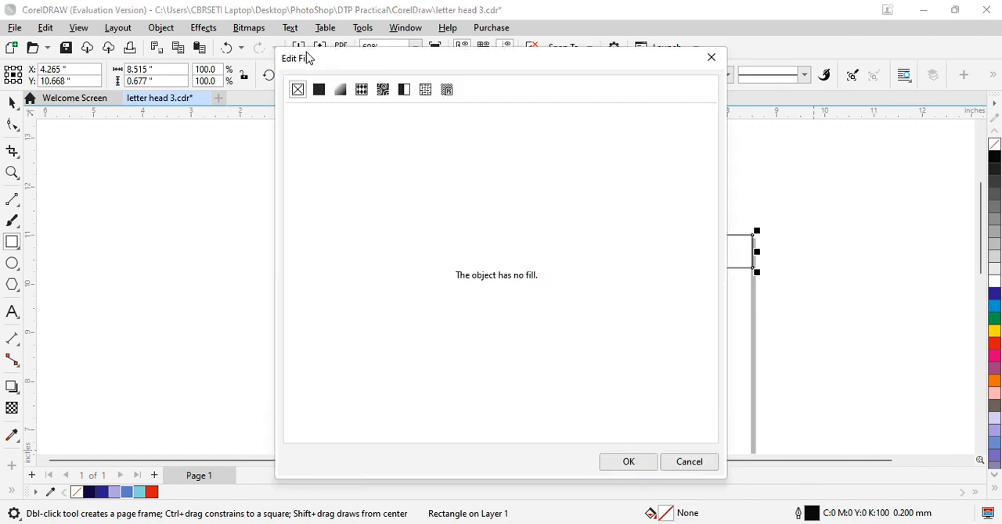
click(319, 91)
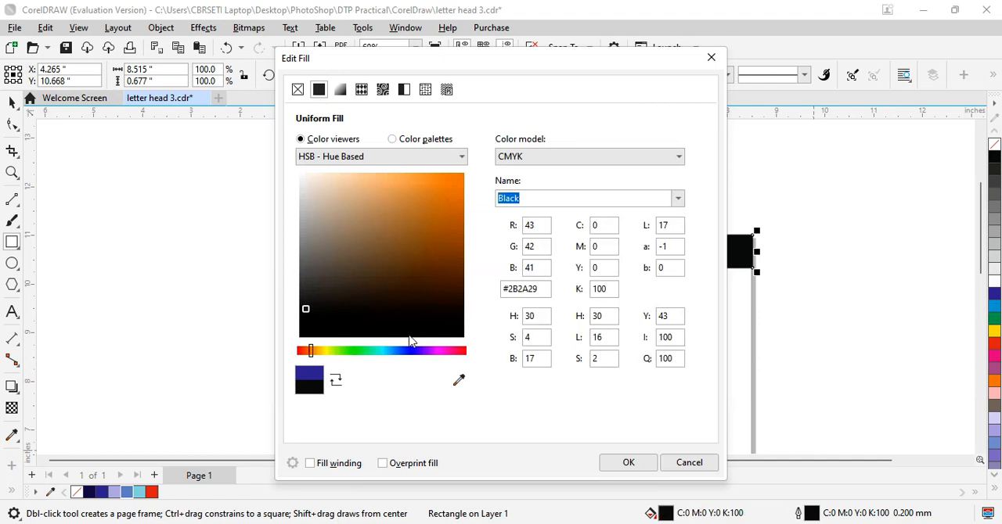
click(419, 307)
drag(429, 307, 459, 283)
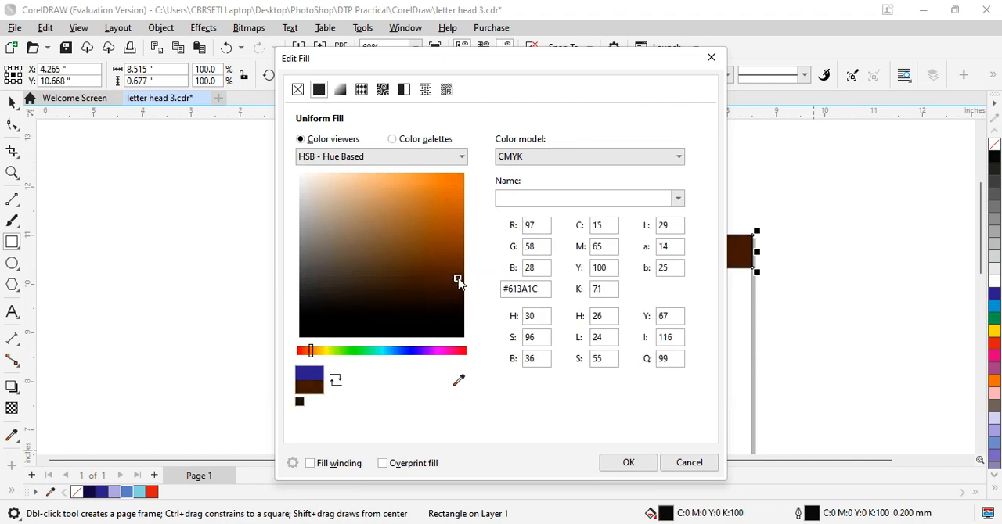
click(624, 462)
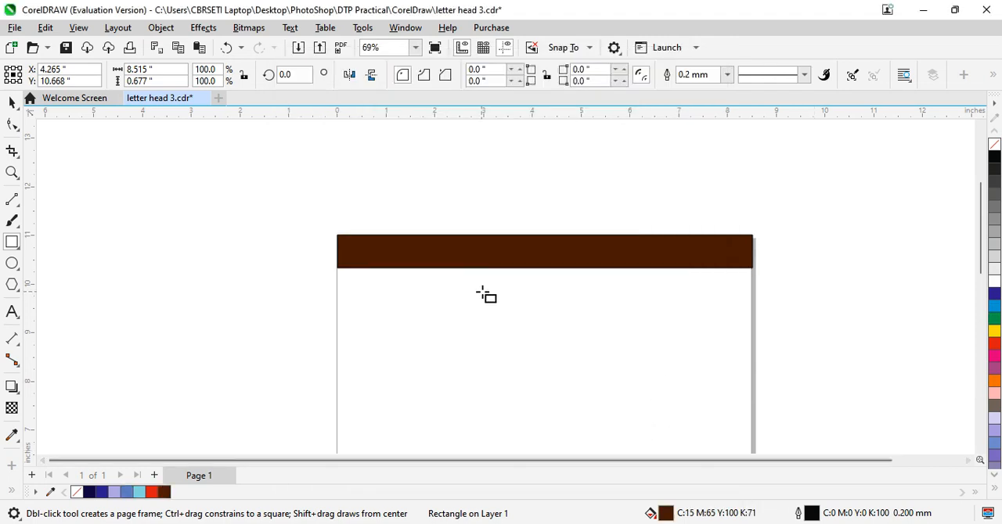
Step: Fit the brown bar over the page's top edge at a height of about 0.49 inches, and remove its outline
click(11, 105)
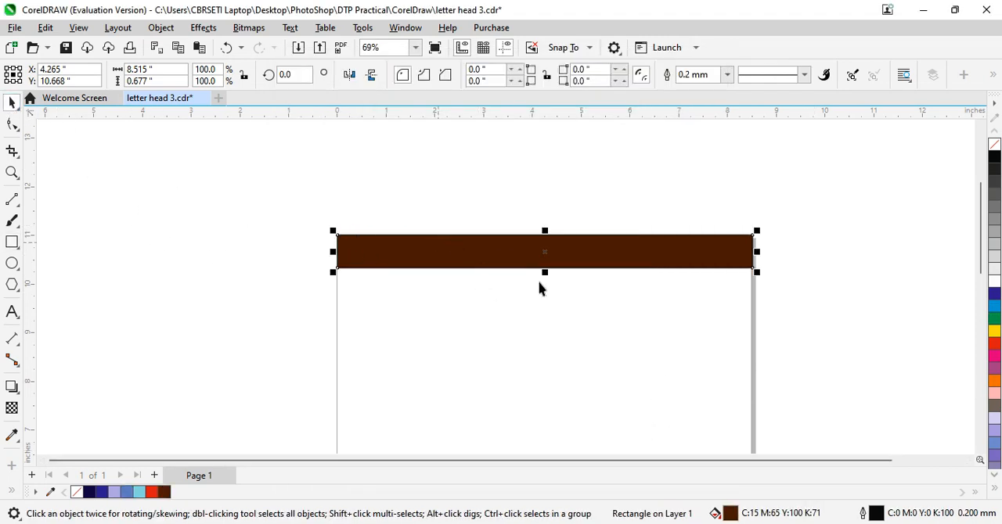
drag(546, 269, 545, 252)
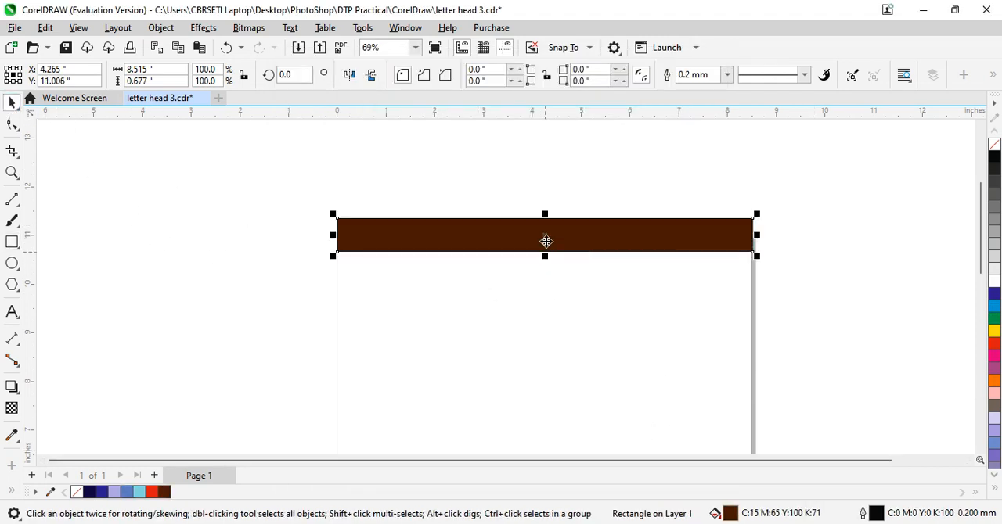
drag(545, 217, 546, 227)
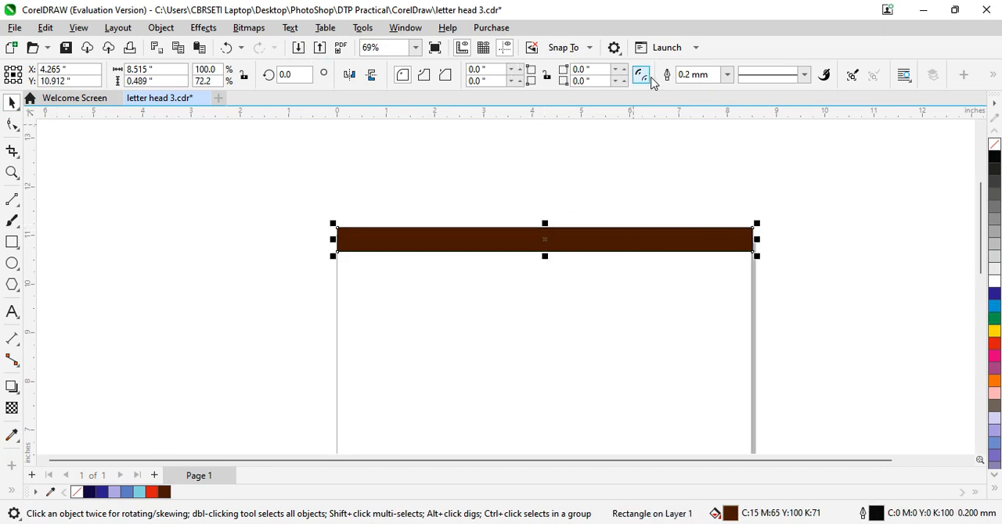
click(727, 76)
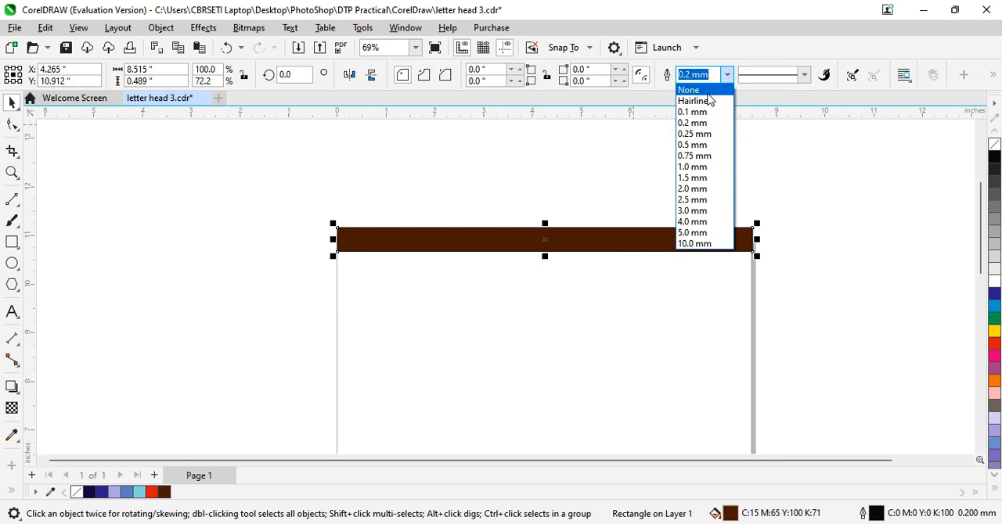
click(691, 89)
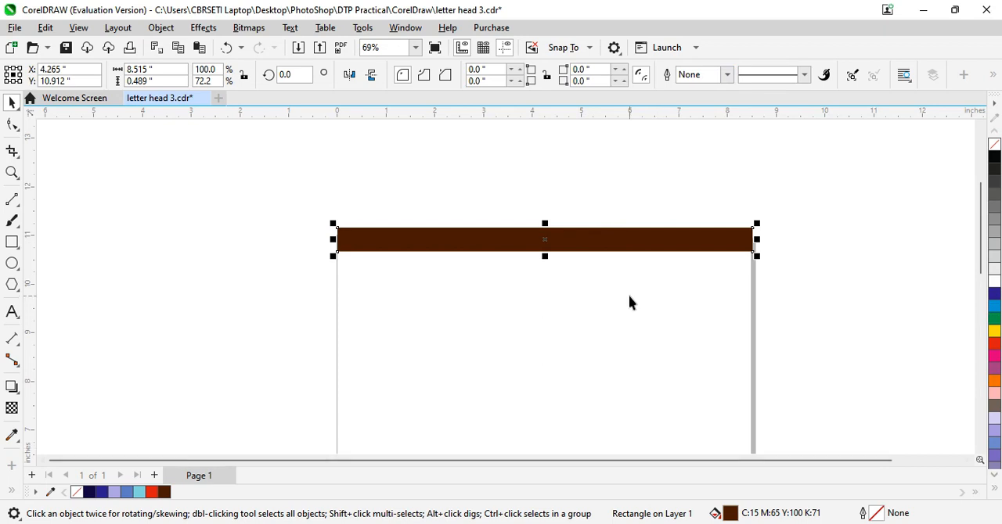
Step: Duplicate the brown bar below the original, and change the original's uniform fill to green, C71 M0 Y98 K0
drag(586, 251, 586, 324)
click(587, 247)
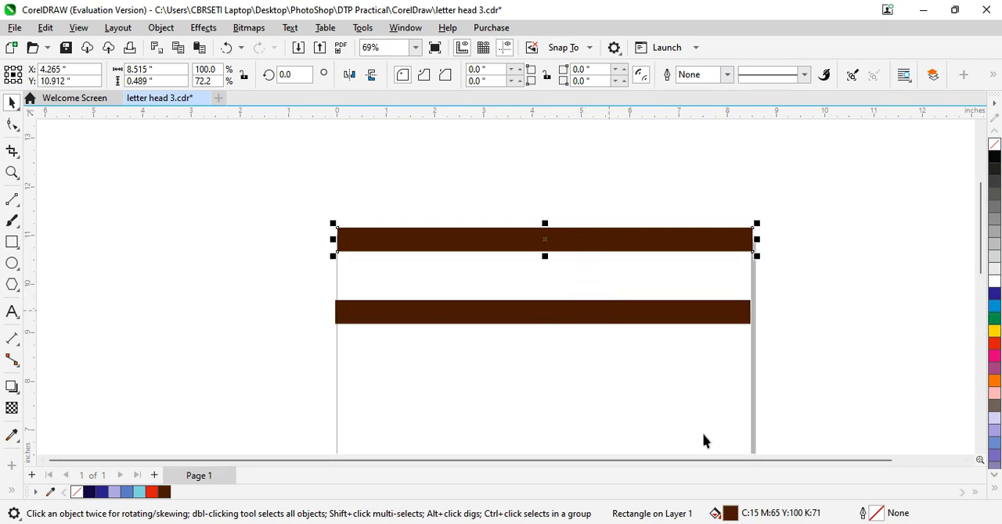
double_click(730, 515)
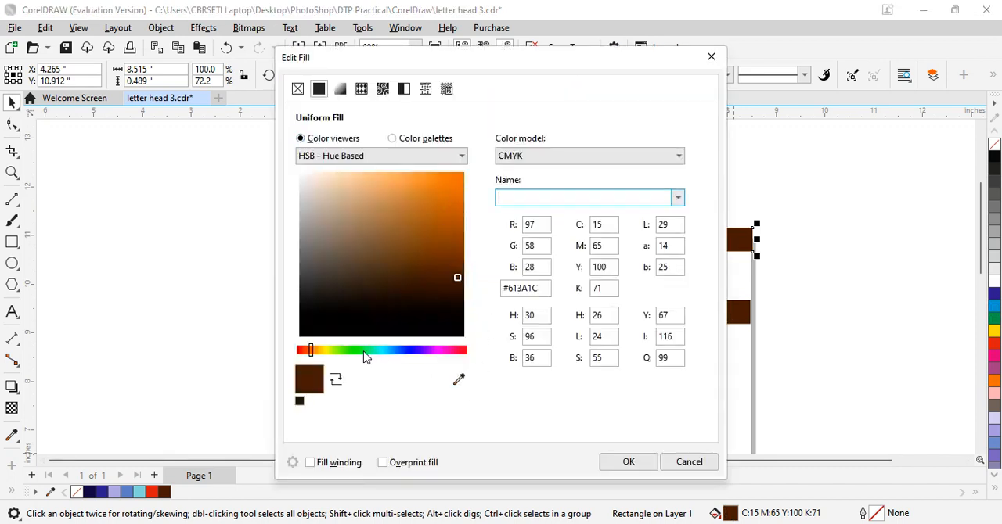
click(360, 351)
click(448, 190)
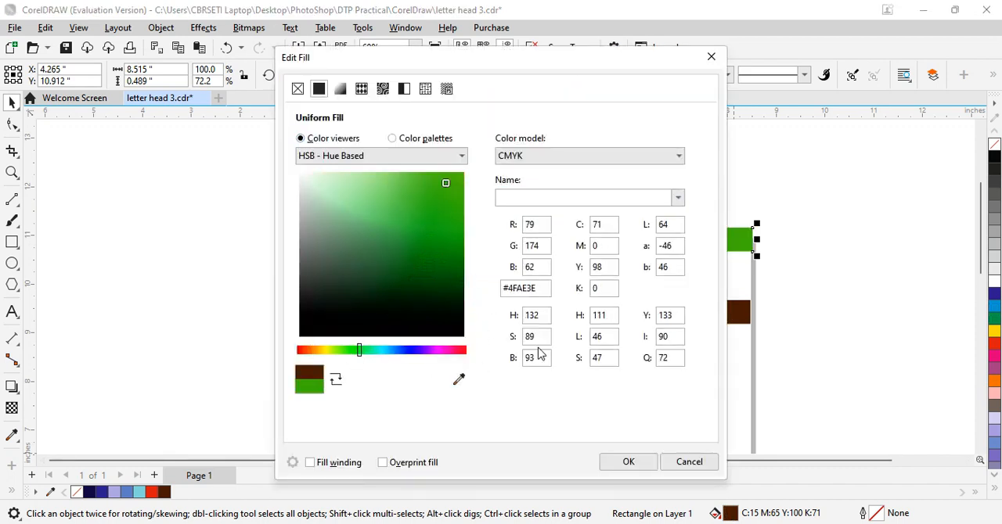
click(634, 465)
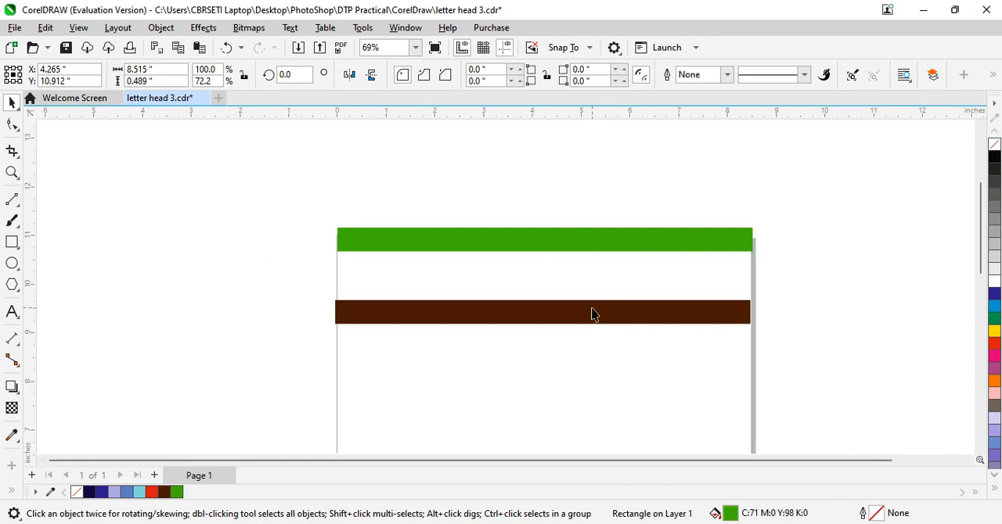
Step: Stack the brown bar, about 0.46 inches high, over the green one so a green strip projects below it
drag(590, 319, 547, 263)
click(549, 253)
drag(550, 297, 545, 243)
key(Up)
key(Up)
key(Up)
key(Up)
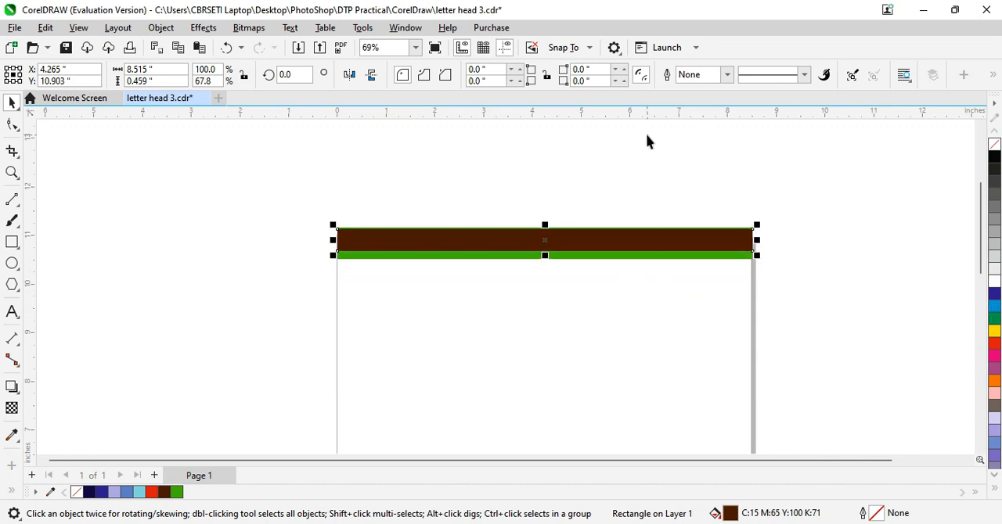
key(Up)
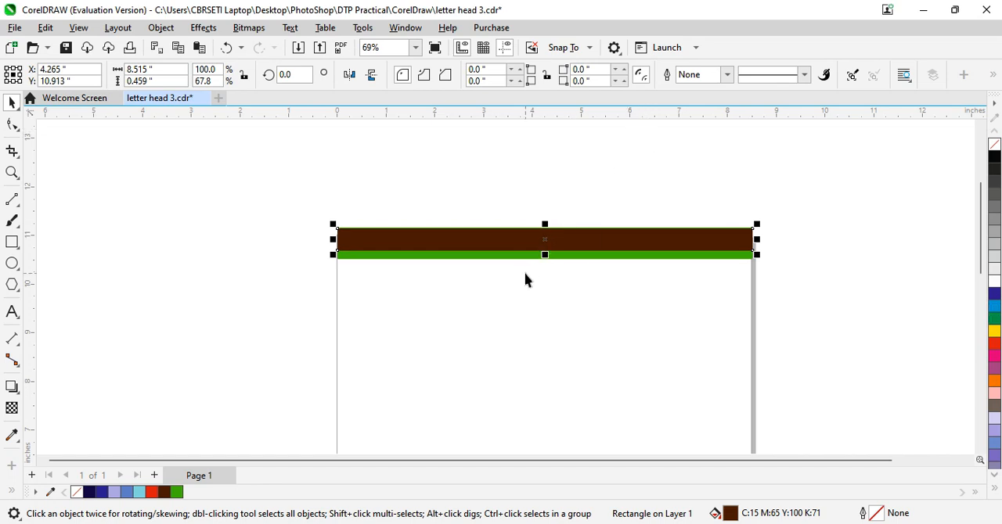
Step: Reduce the green bar's height to about 0.17 inches, keeping only the strip along the brown bar's lower edge
drag(545, 254, 545, 255)
drag(545, 259, 548, 259)
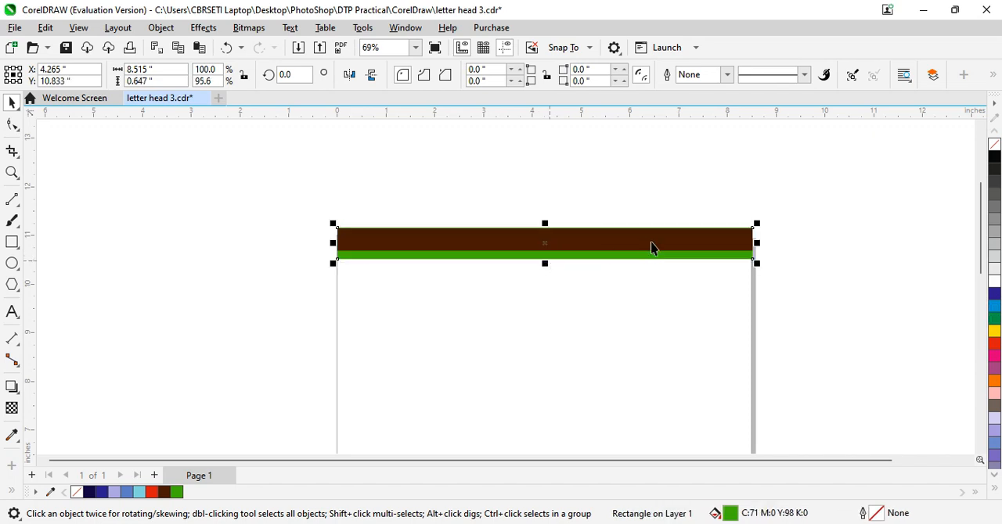
click(656, 241)
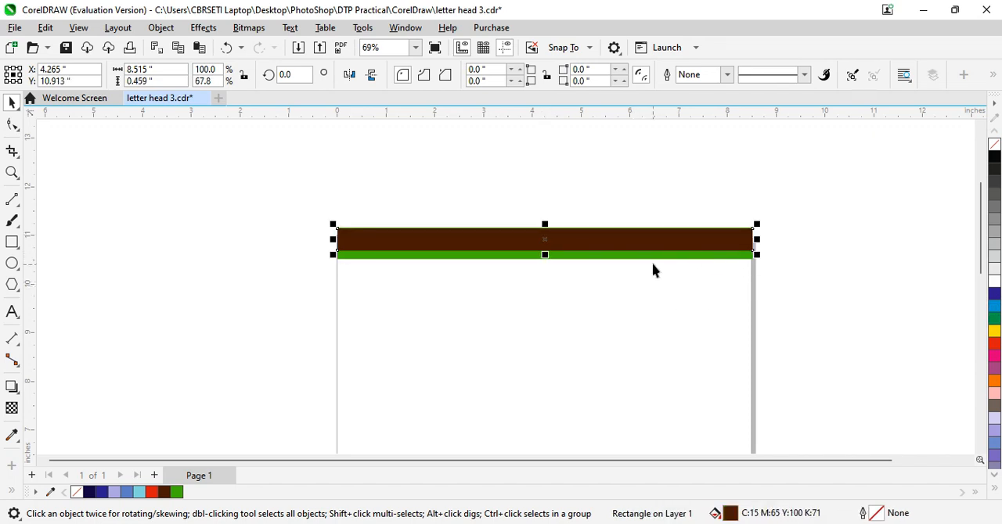
click(691, 257)
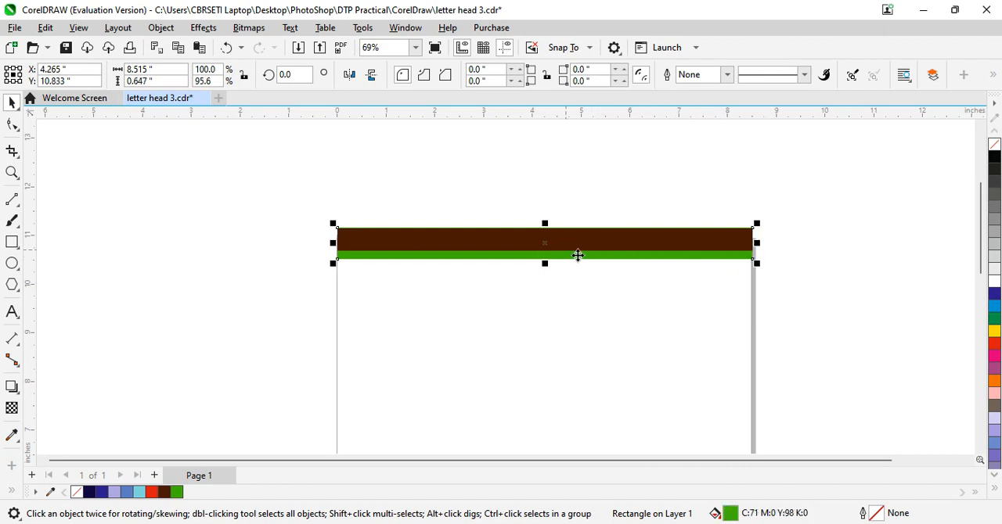
drag(545, 223, 547, 251)
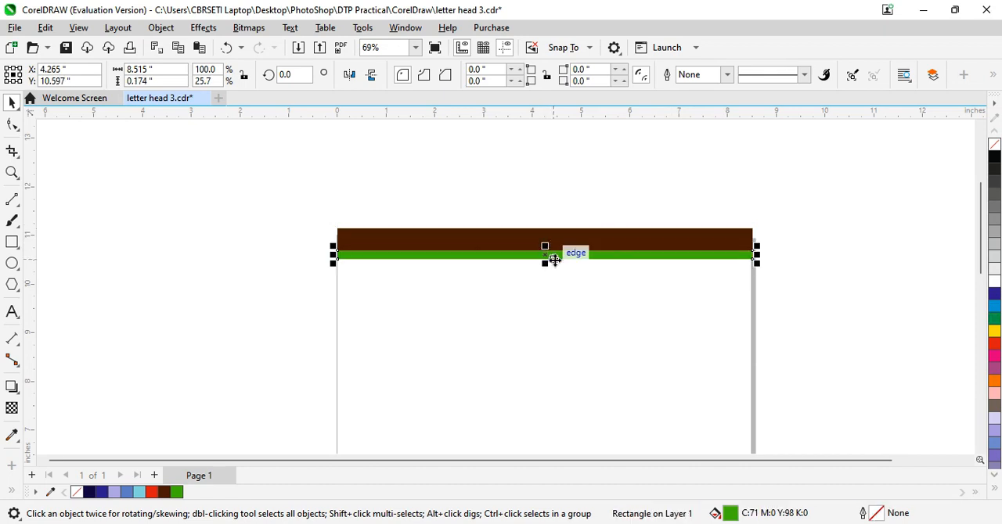
Step: Nudge the green strip up about 0.1 inch so only a thin line shows beneath the brown bar
key(Up)
key(Up)
key(Up)
key(Up)
key(Up)
key(Up)
key(Up)
key(Up)
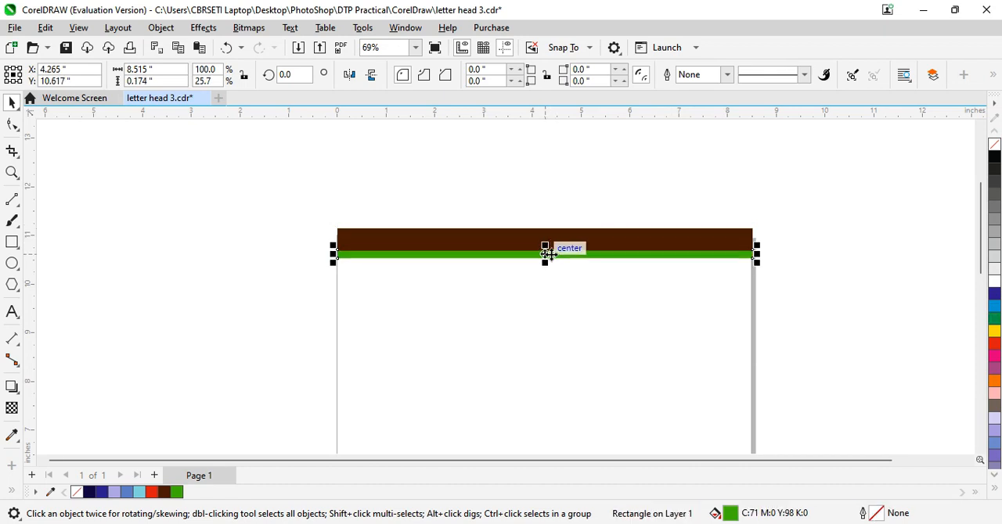
key(Up)
key(Up)
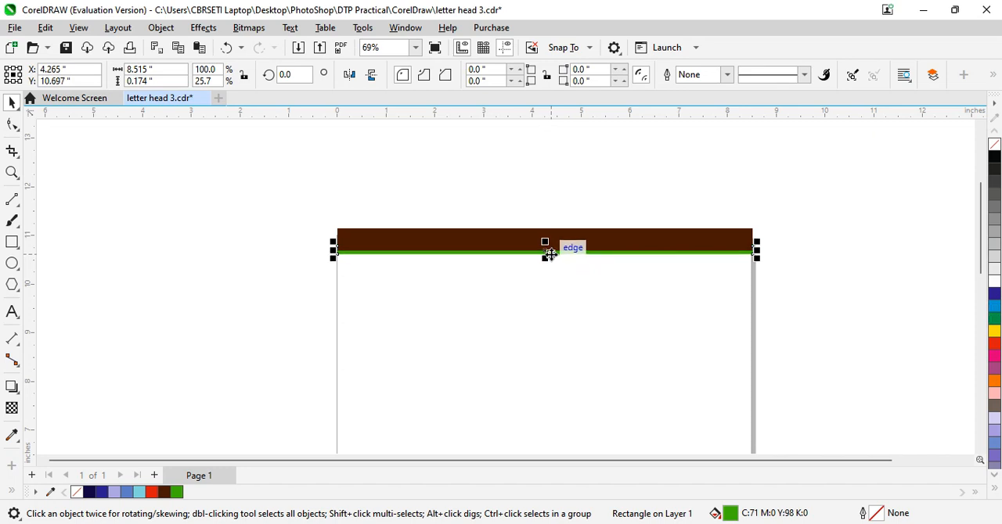
click(889, 307)
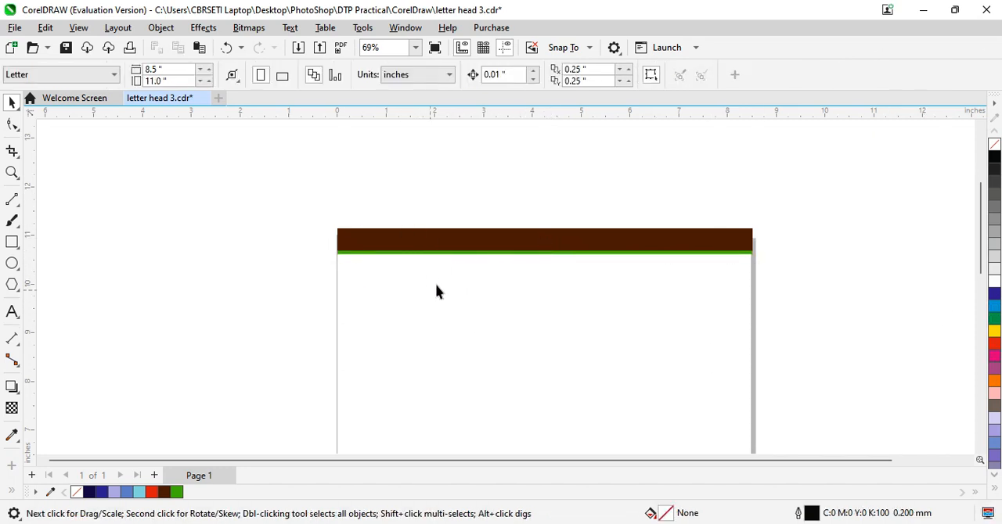
Step: Place a copy of the brown header bar along the page's bottom edge, centred at about X 4.27, Y 0.25 inches
click(420, 242)
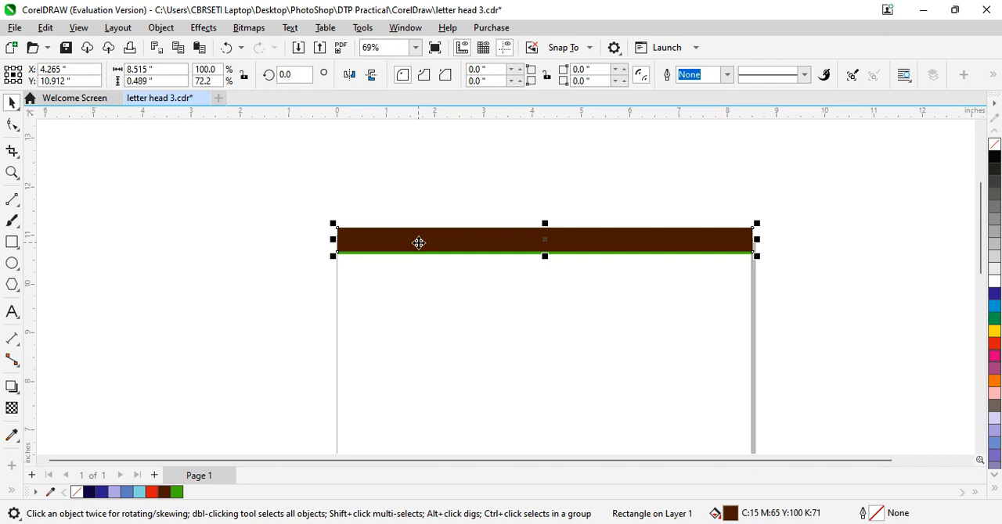
drag(418, 244, 429, 418)
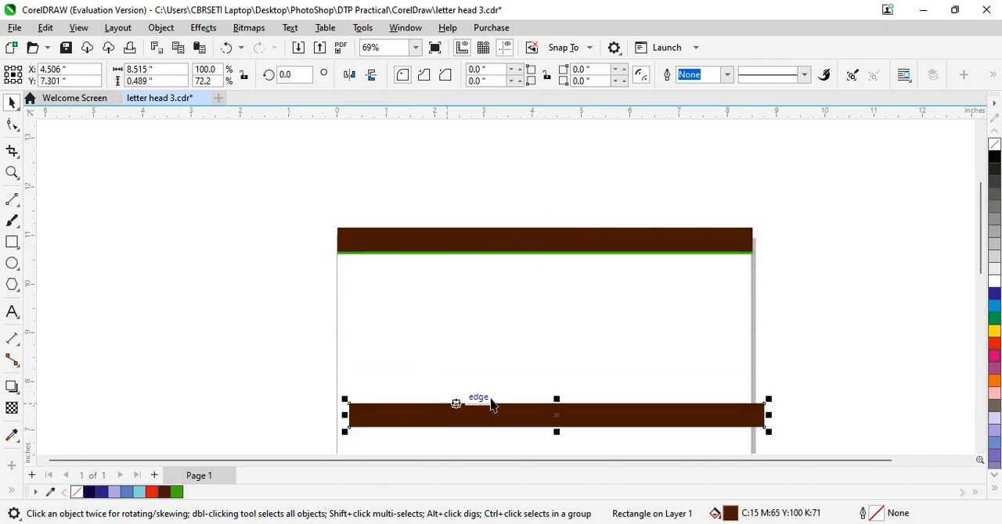
drag(983, 235, 968, 315)
drag(620, 147, 621, 435)
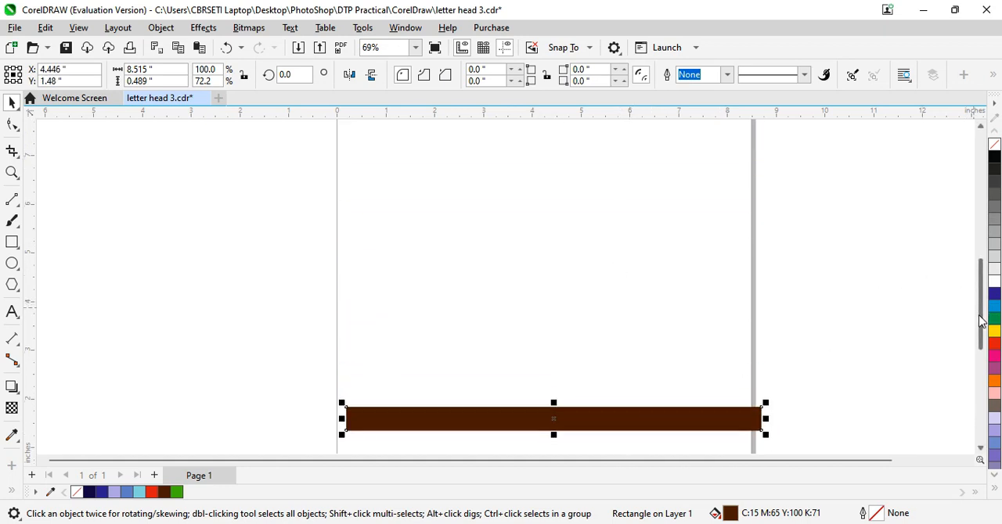
scroll(720, 317, down, 3)
drag(621, 244, 614, 311)
Step: Pull the two extra brown bars off the header stack at the top of the page and delete them
drag(968, 331, 968, 218)
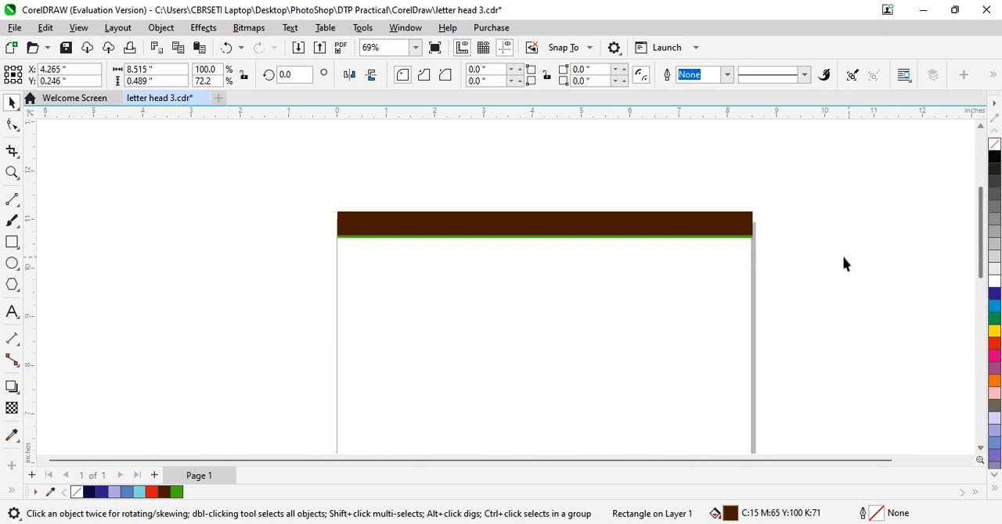
click(733, 240)
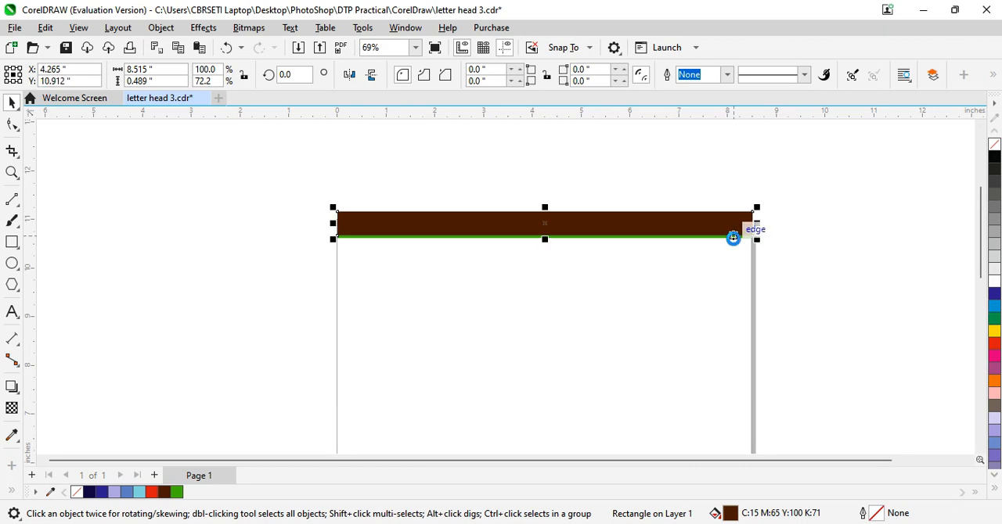
drag(705, 226, 709, 297)
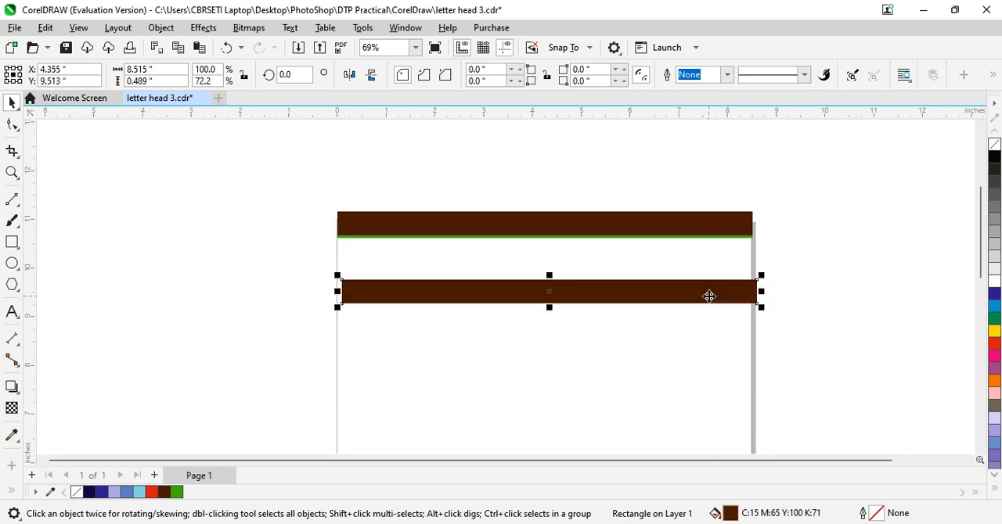
key(Delete)
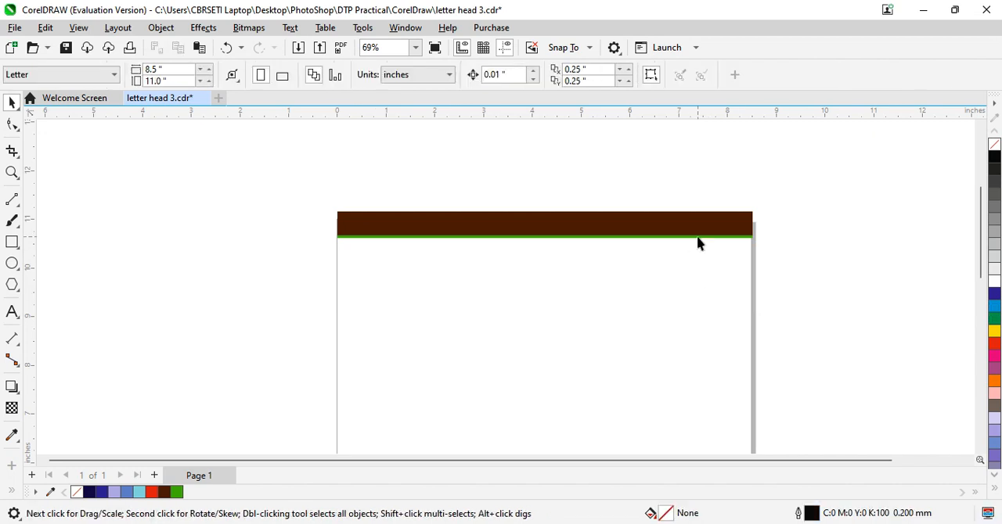
click(696, 235)
drag(698, 236, 697, 279)
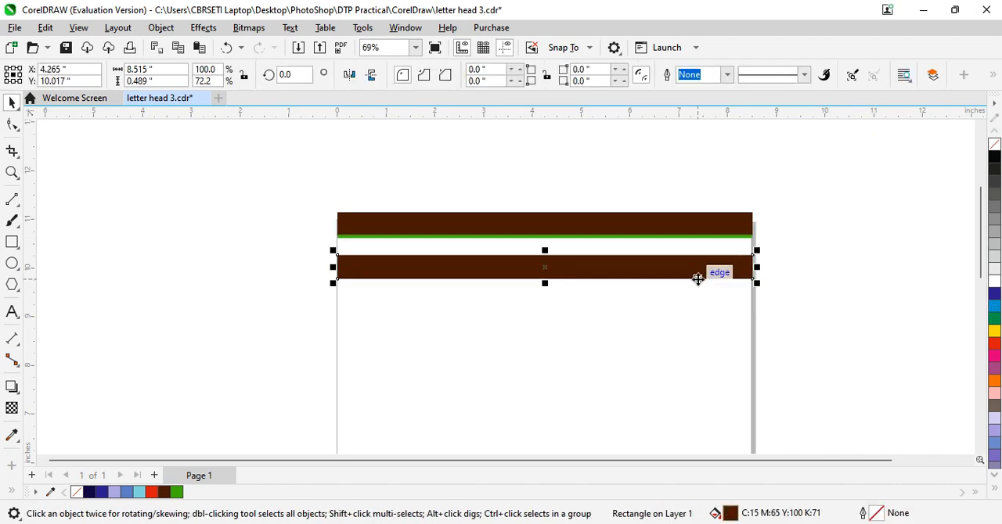
key(Delete)
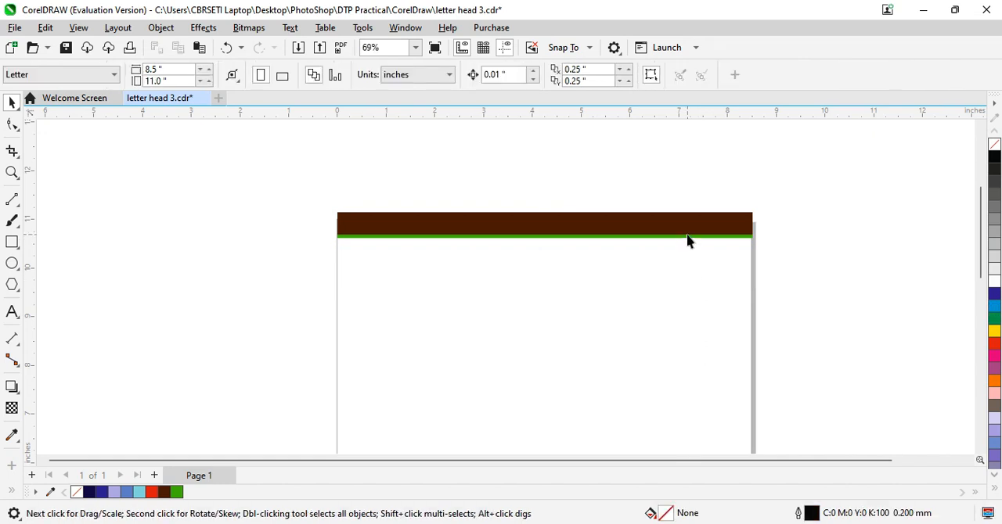
Step: Place a copy of the green header strip over the brown footer bar's lower part, centred at about X 4.22, Y 0.09 inches
click(688, 237)
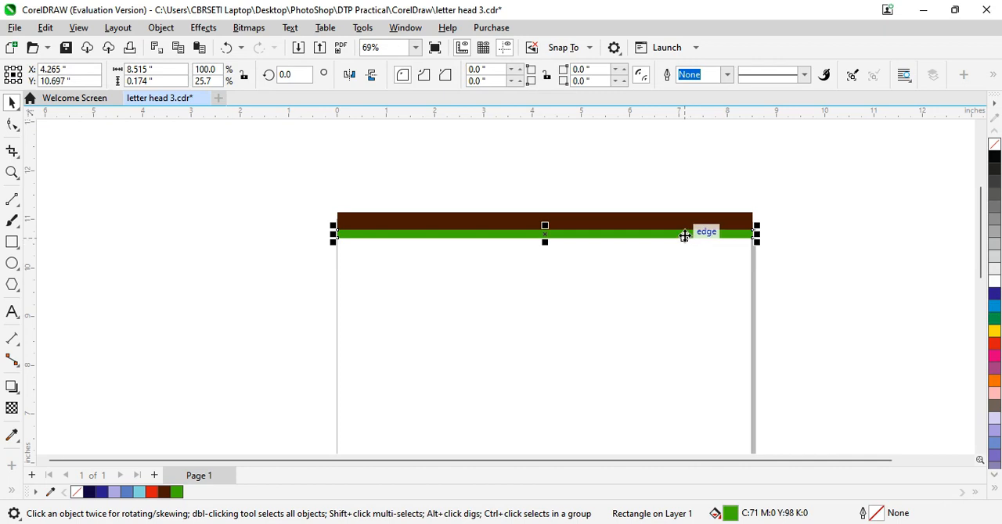
drag(685, 234, 687, 429)
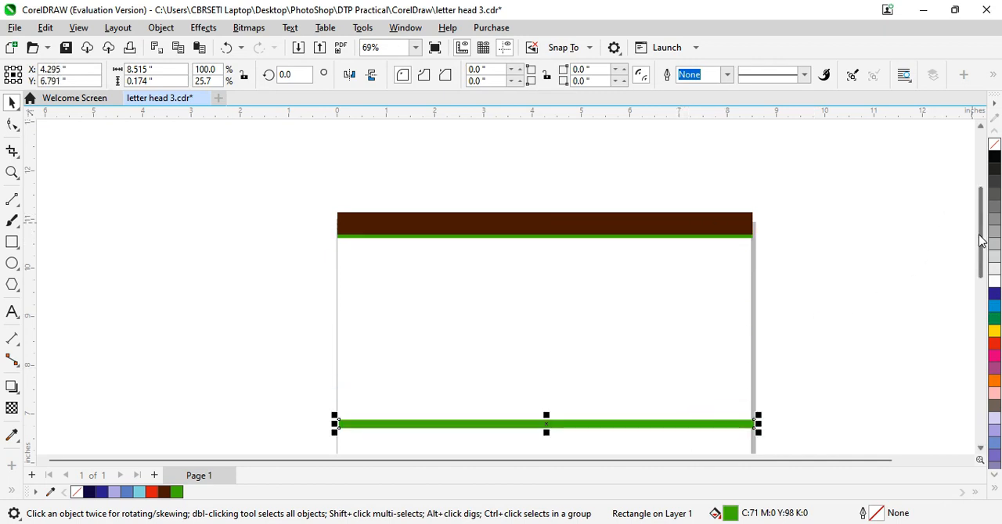
drag(980, 235, 961, 310)
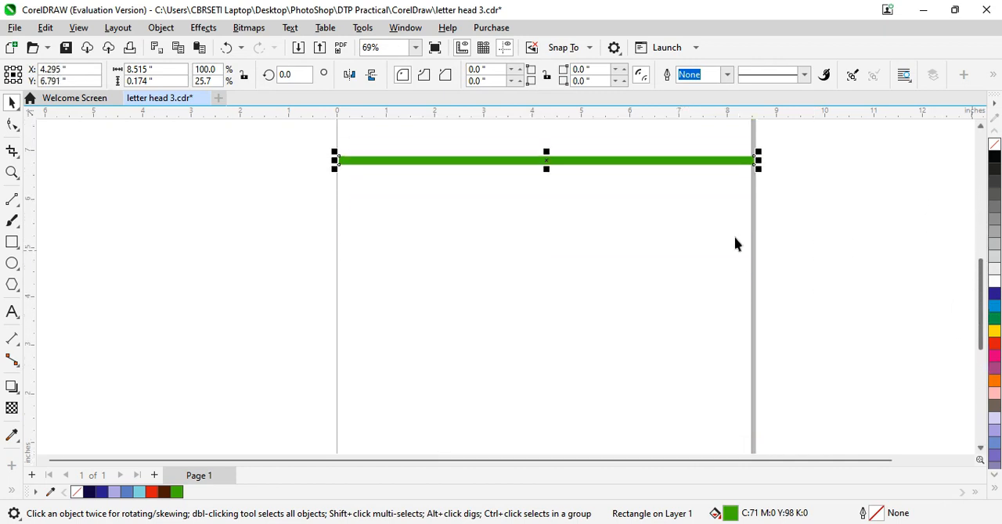
drag(634, 165, 650, 446)
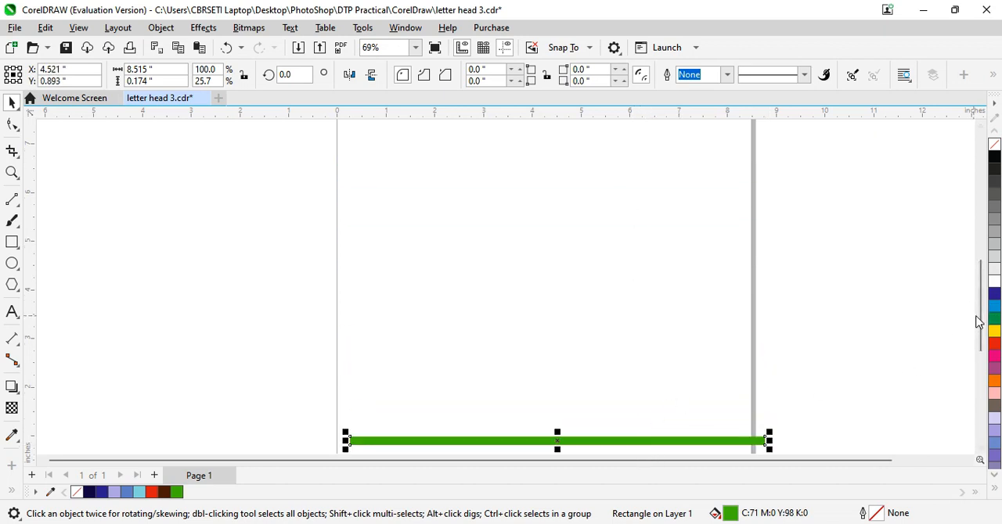
drag(977, 323, 973, 362)
drag(708, 313, 693, 342)
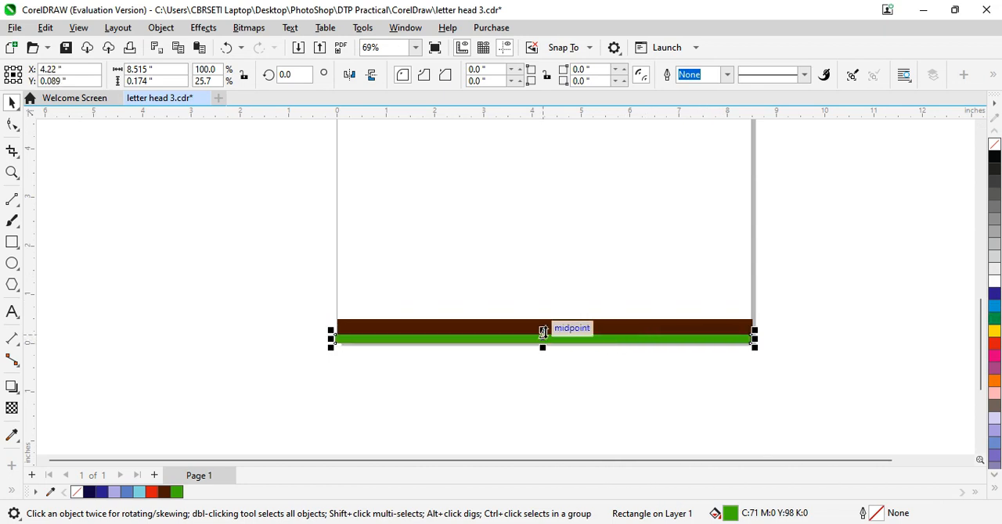
Step: Move the brown footer bar up clear of the green strip, then enlarge the strip to about 0.47 inches high, centred at X 4.28
drag(543, 333, 577, 264)
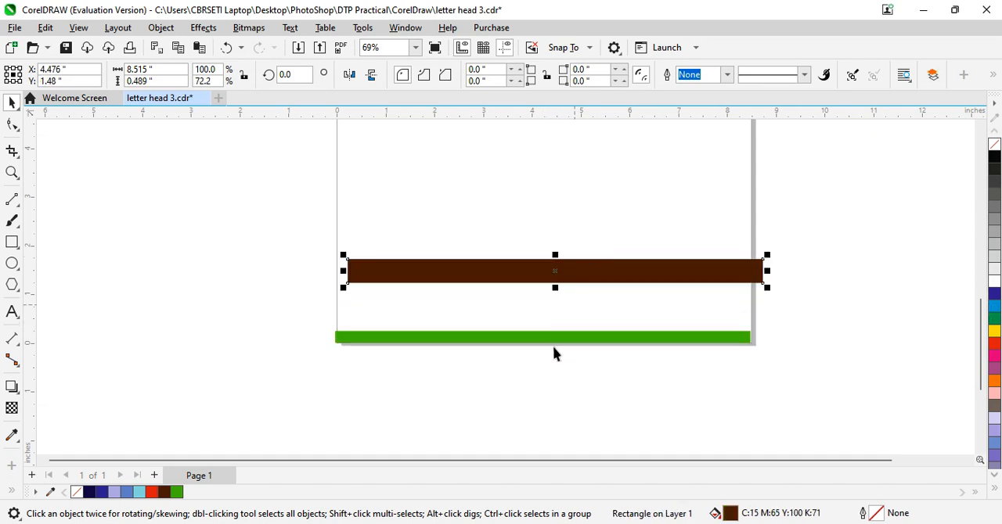
click(553, 341)
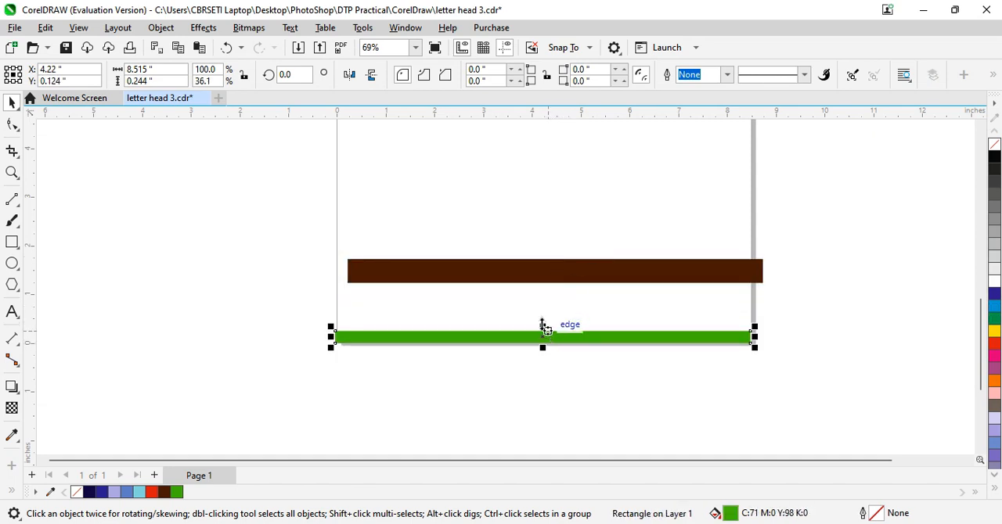
drag(544, 326, 543, 315)
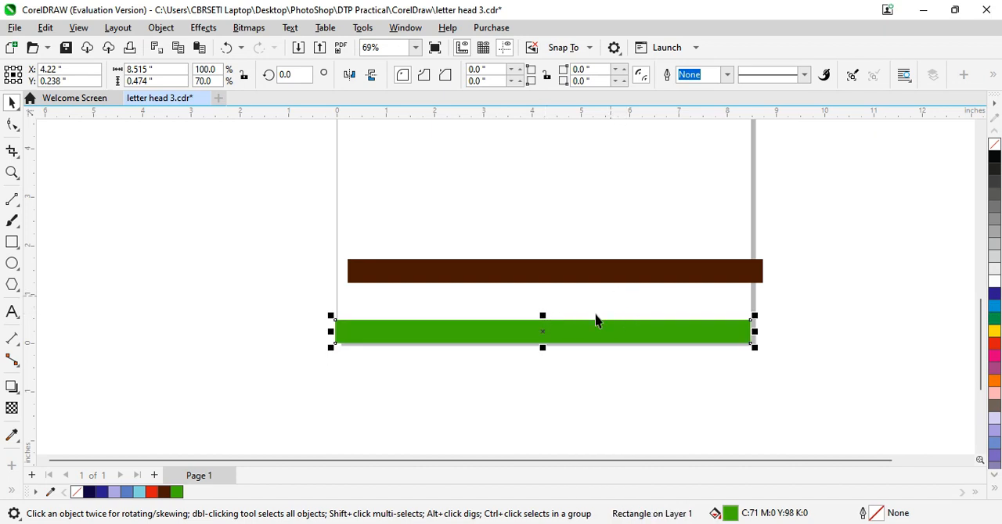
drag(597, 331, 601, 331)
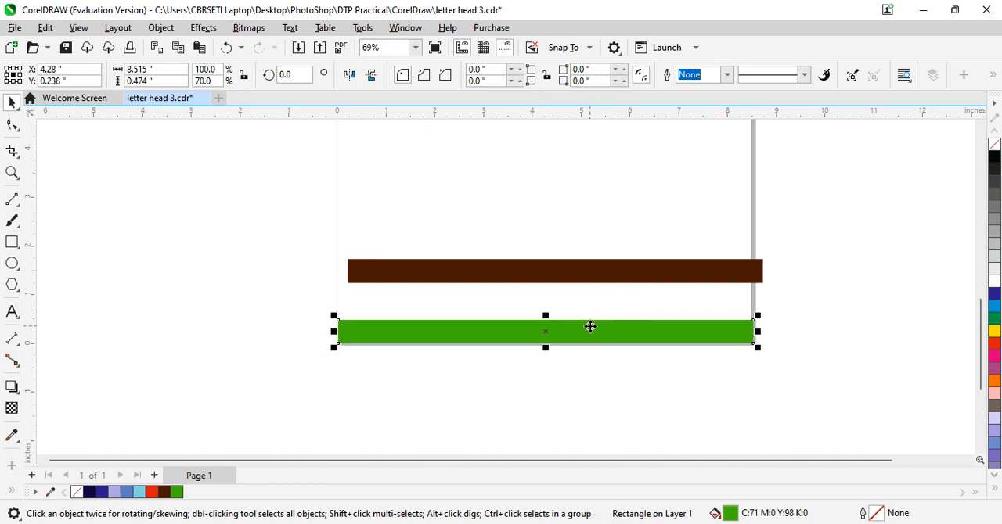
Step: Reduce the brown footer bar to about 0.24 inches high and lower it to Y 0.448, leaving a thin line above the green bar
click(575, 279)
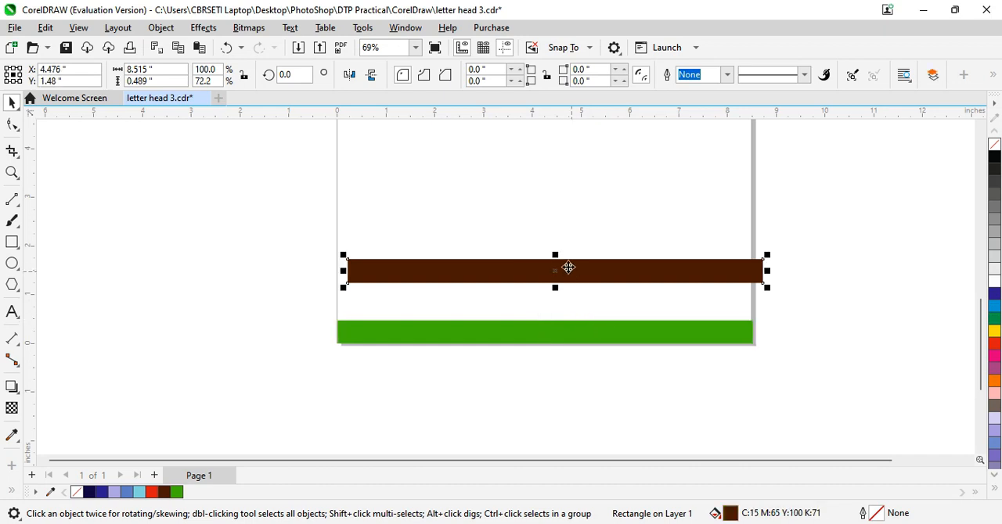
drag(555, 256, 570, 321)
key(Down)
key(Down)
key(Down)
key(Down)
key(Down)
key(Down)
key(Down)
key(Down)
key(Down)
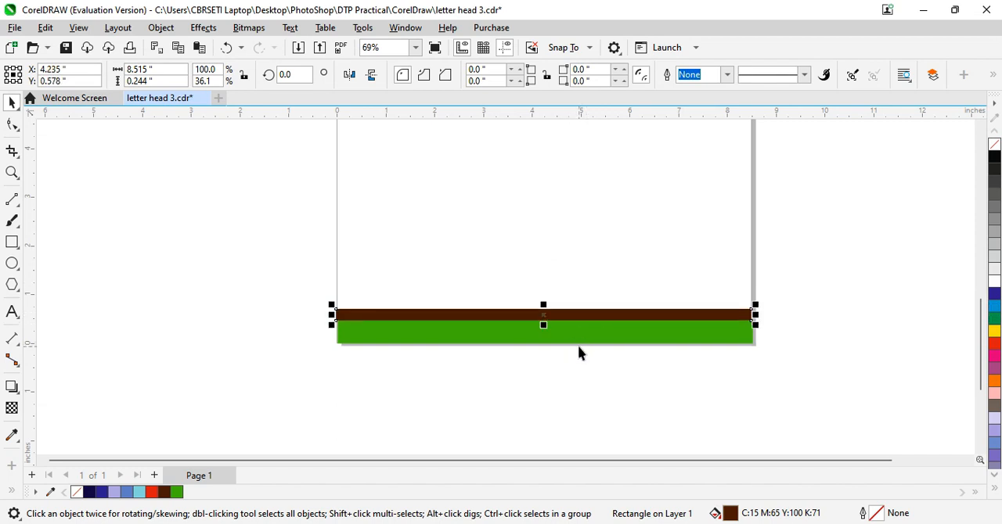
key(Down)
key(Down)
key(Down)
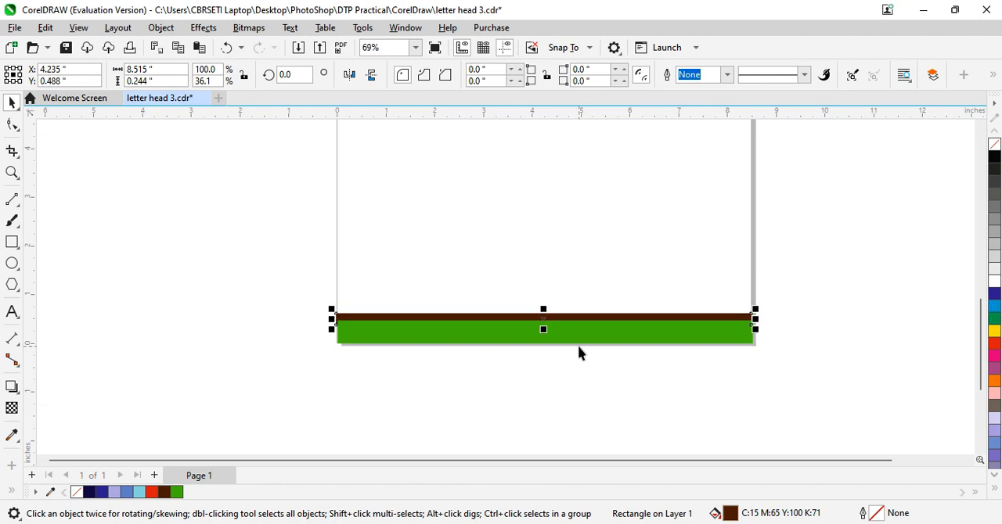
key(ctrl+Down)
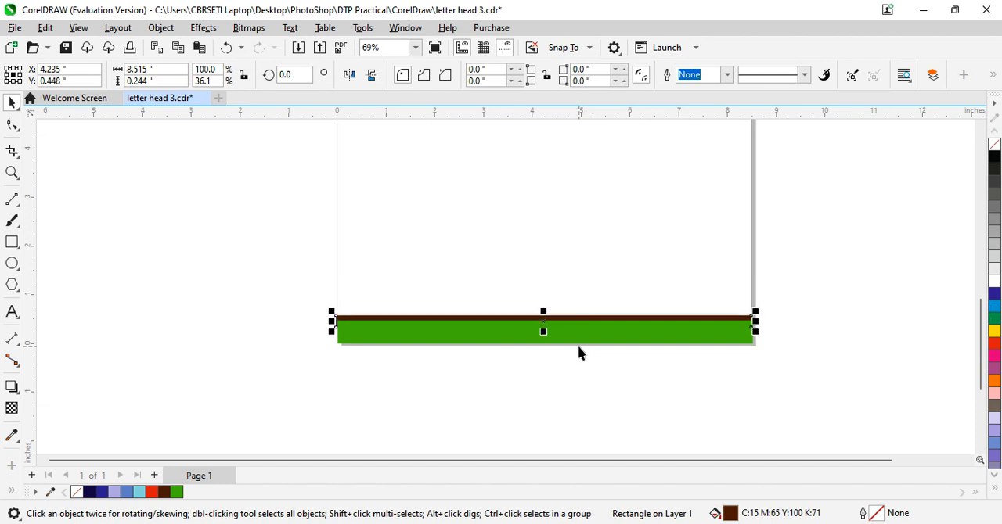
Step: Draw a horizontal line about 5.7 inches long from the page's left edge, about 1 inch below the header bars
drag(980, 303, 983, 249)
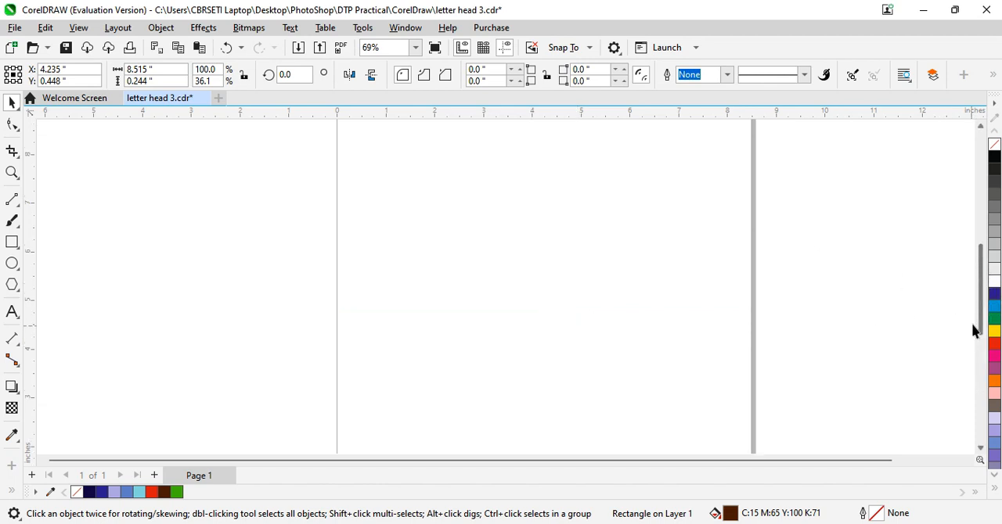
drag(980, 300, 968, 246)
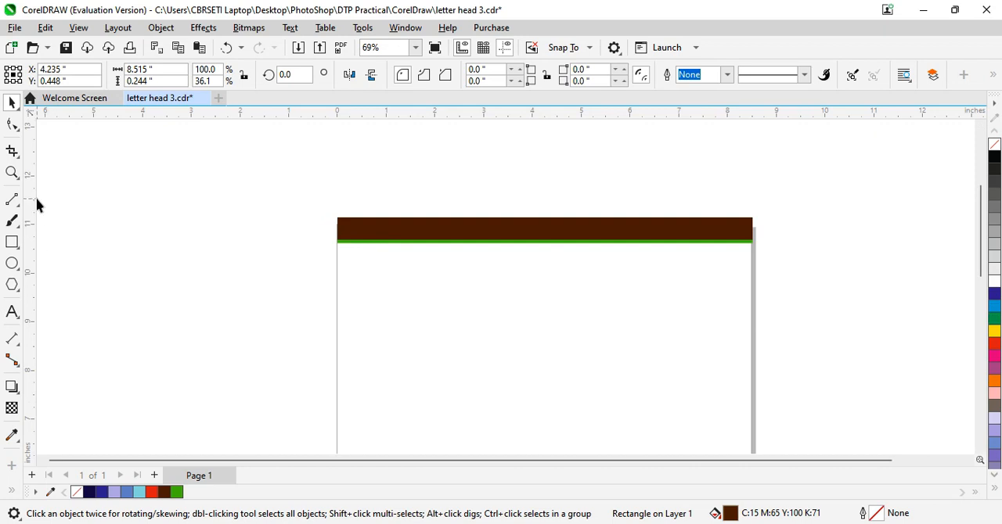
click(12, 199)
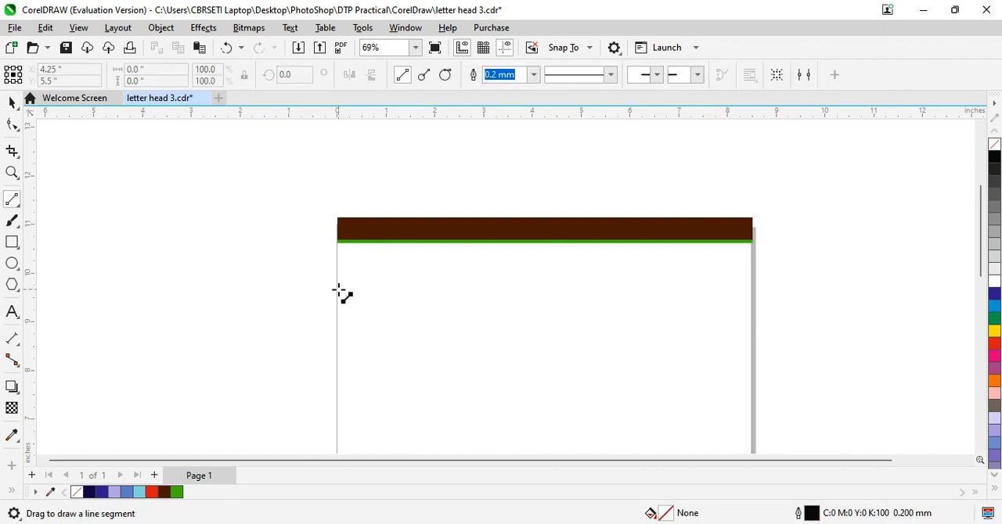
drag(338, 289, 616, 290)
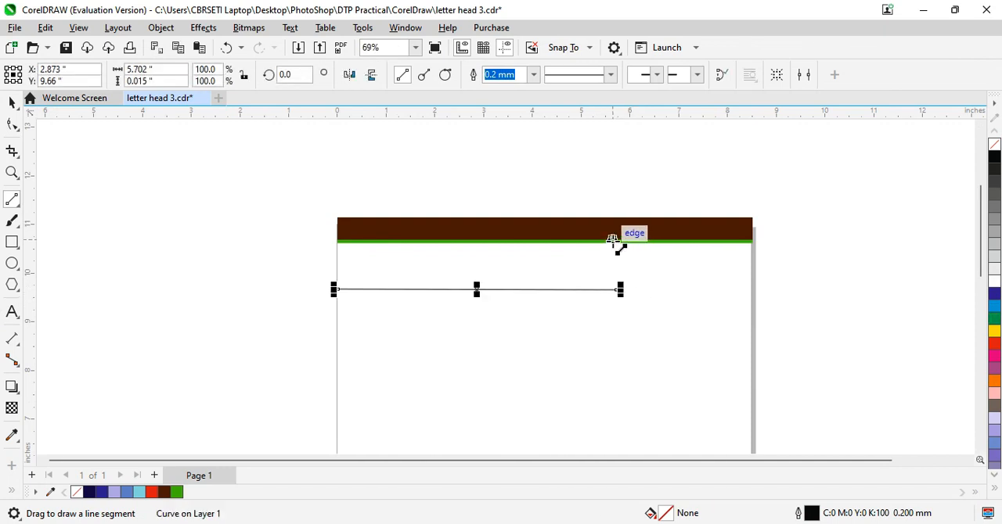
Step: Draw a vertical line about 1.03 inches long from the green strip to the horizontal line's right end, nudged to about X 5.67, Y 10.18
drag(612, 241, 617, 291)
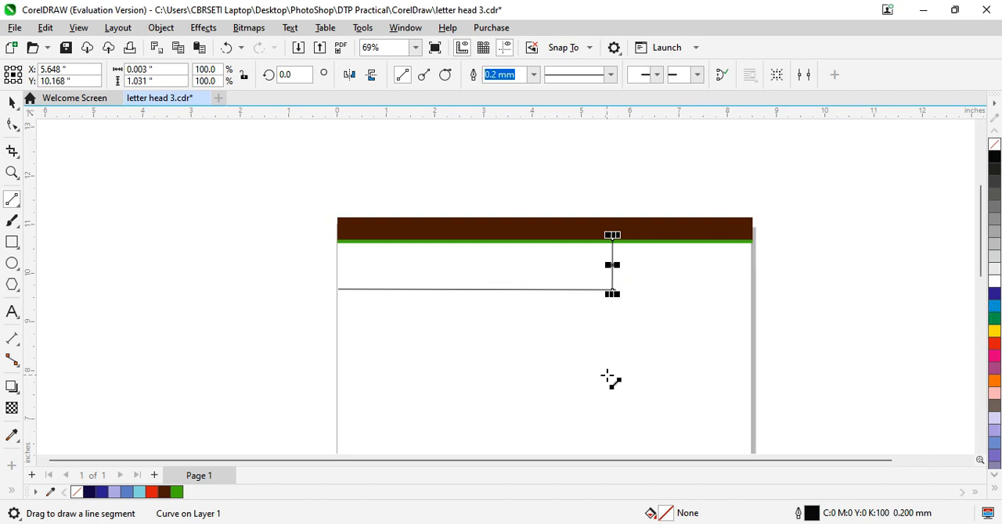
key(Right)
key(Right)
key(Up)
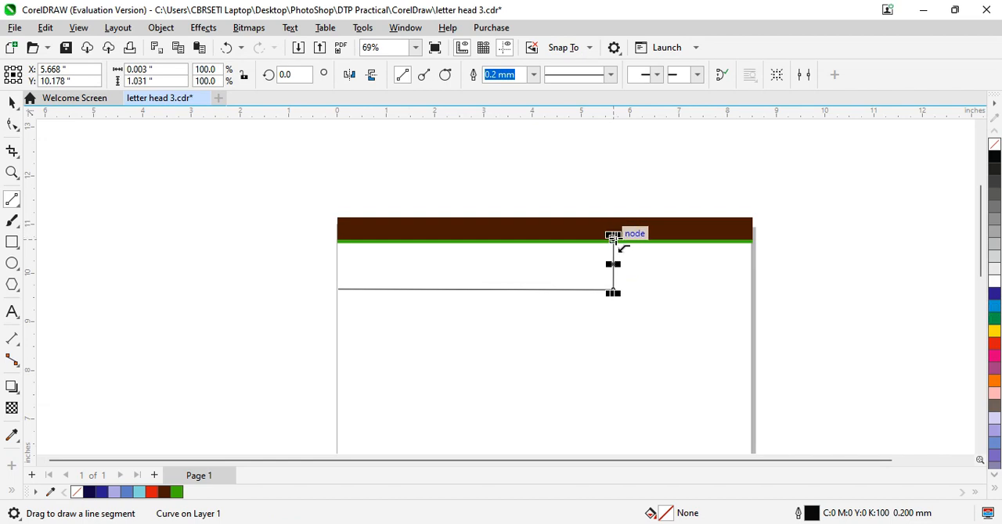
drag(612, 239, 613, 246)
click(669, 300)
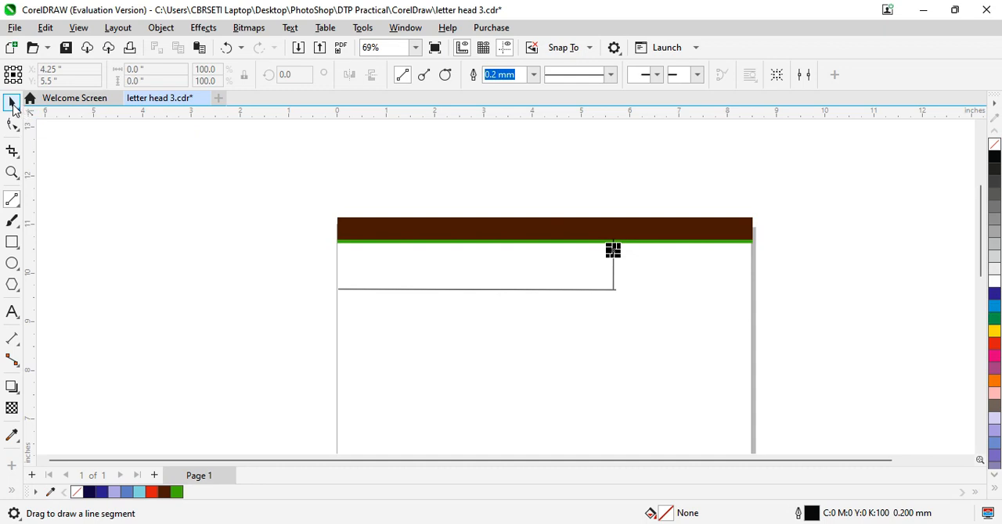
click(13, 103)
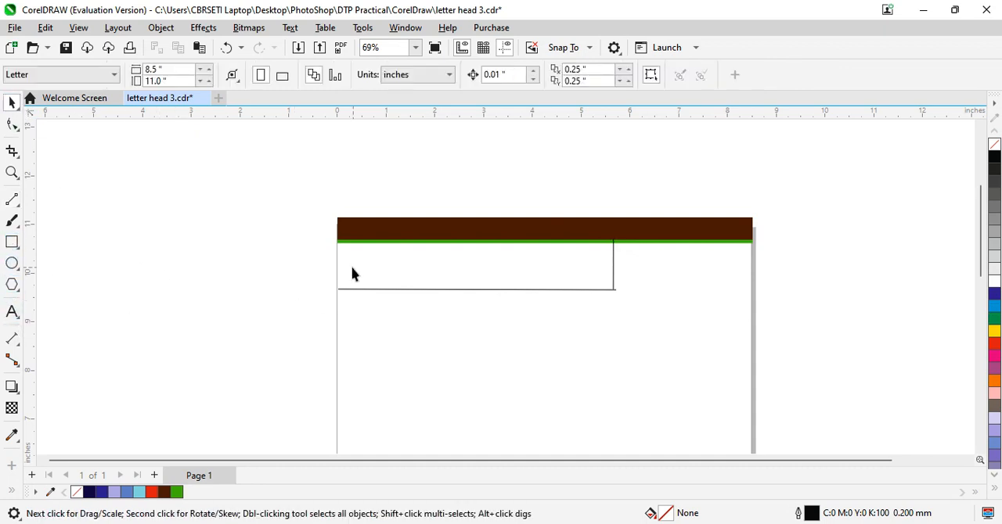
Step: Add the artistic text "SMART COMPUTER EDUCATION" in 24 pt Arial inside the area framed by the two lines
click(12, 312)
click(353, 266)
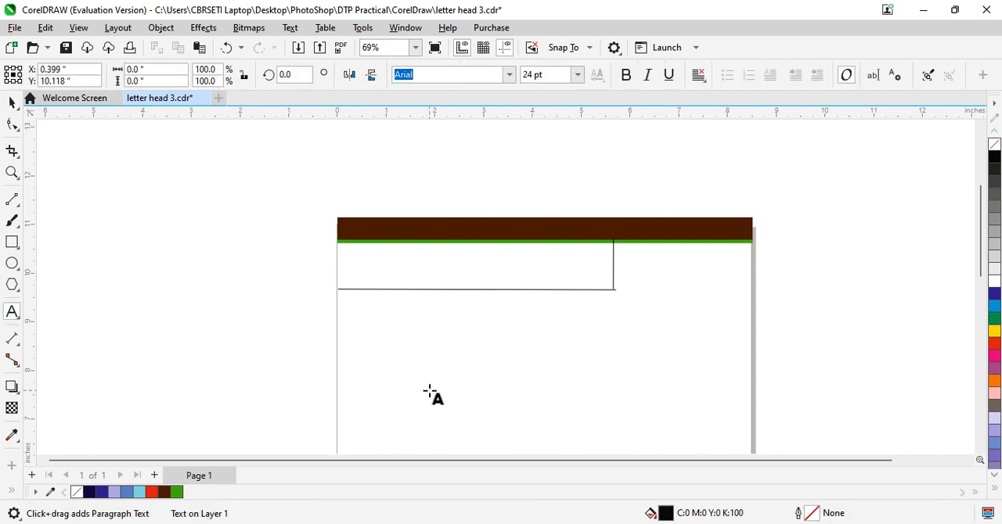
text(SMART)
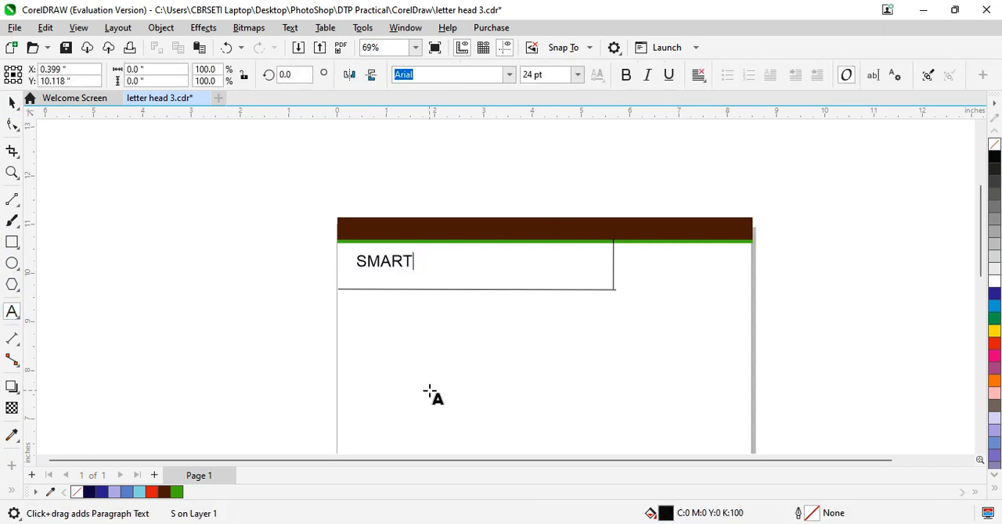
text( cOMP)
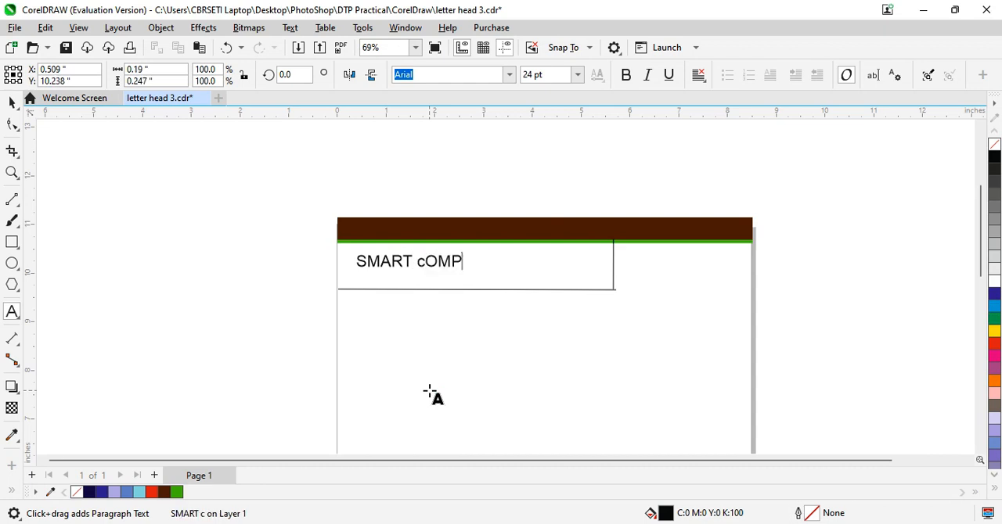
text(UTER)
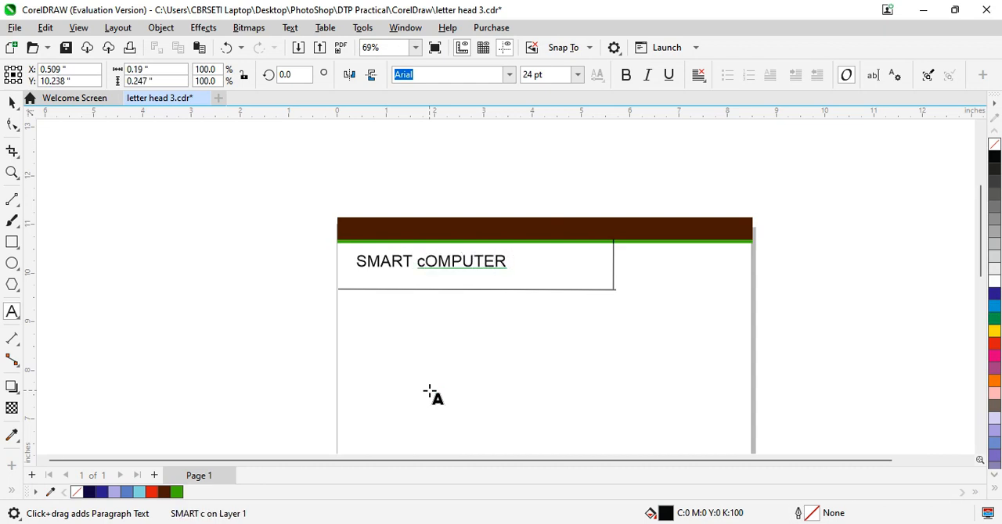
key(BackSpace)
key(BackSpace)
key(BackSpace)
key(BackSpace)
key(BackSpace)
key(BackSpace)
key(BackSpace)
key(BackSpace)
key(BackSpace)
key(Escape)
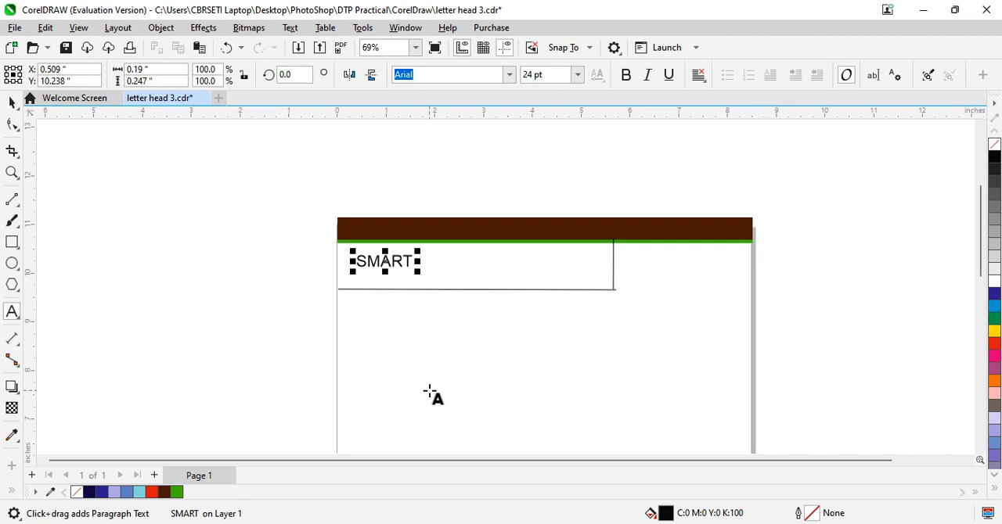
text(COMPUT)
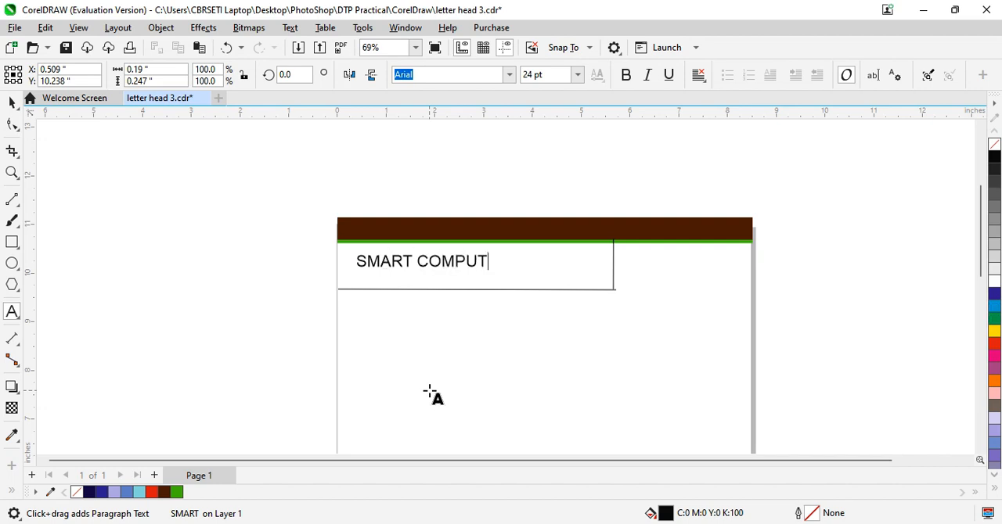
text(ER EDUCA)
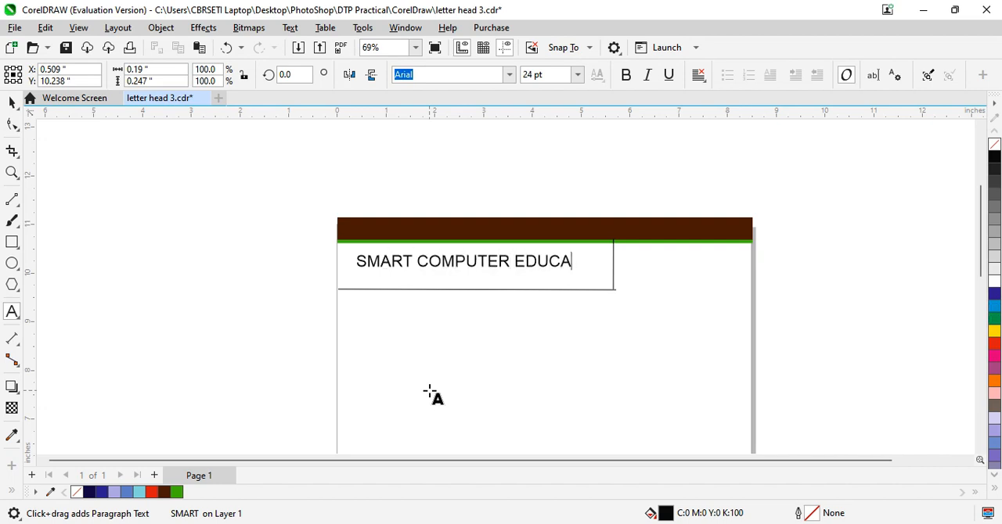
text(TION)
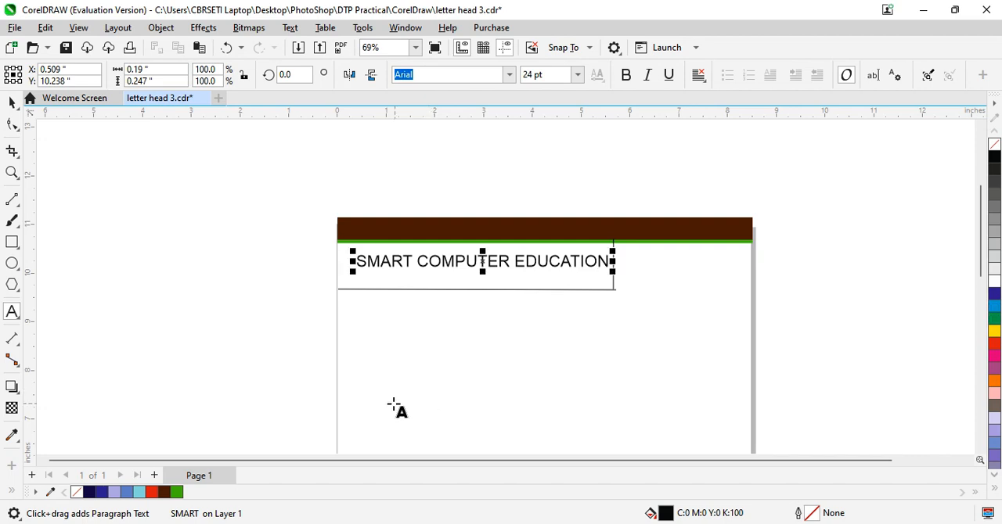
Step: Make the company title bold and shift it slightly left and down to fit between the page edge and the vertical line
drag(358, 259, 391, 260)
key(ctrl+a)
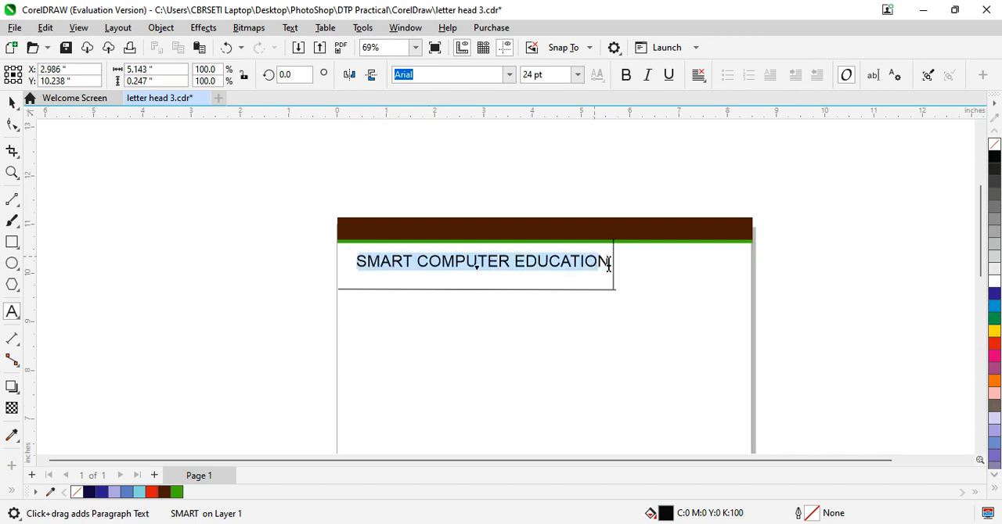
key(ctrl+b)
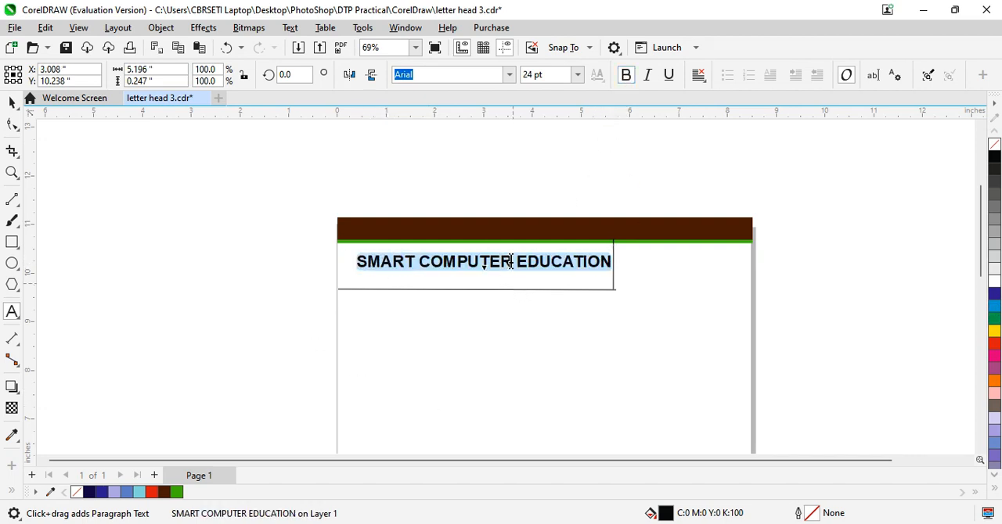
drag(485, 260, 473, 264)
click(308, 319)
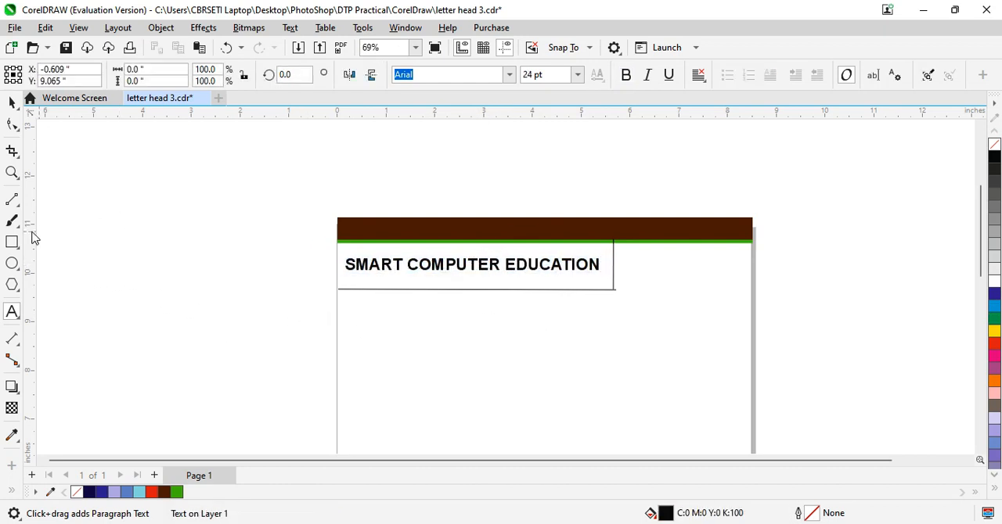
Step: Add 24 pt Arial artistic text between the vertical line and the page's right edge, entering the company's address on two lines
click(10, 315)
click(624, 255)
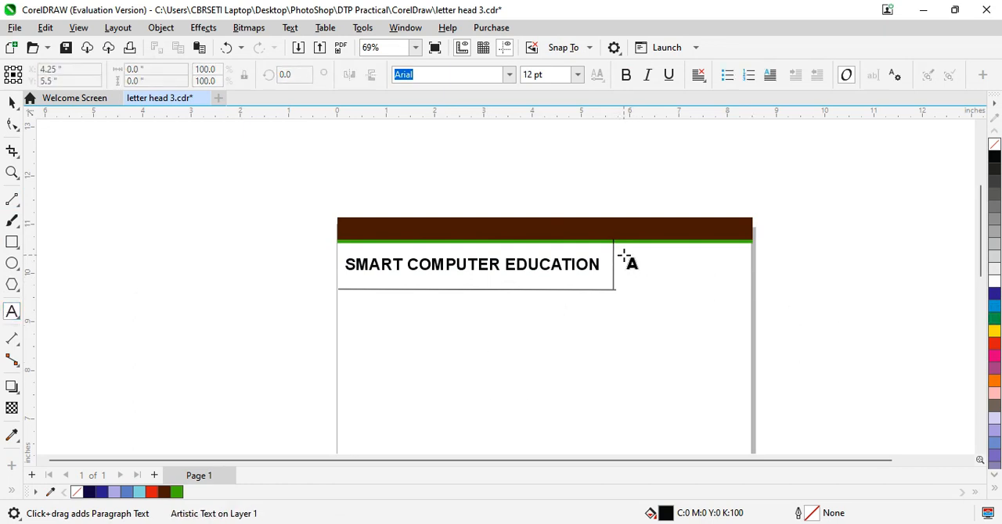
text(N)
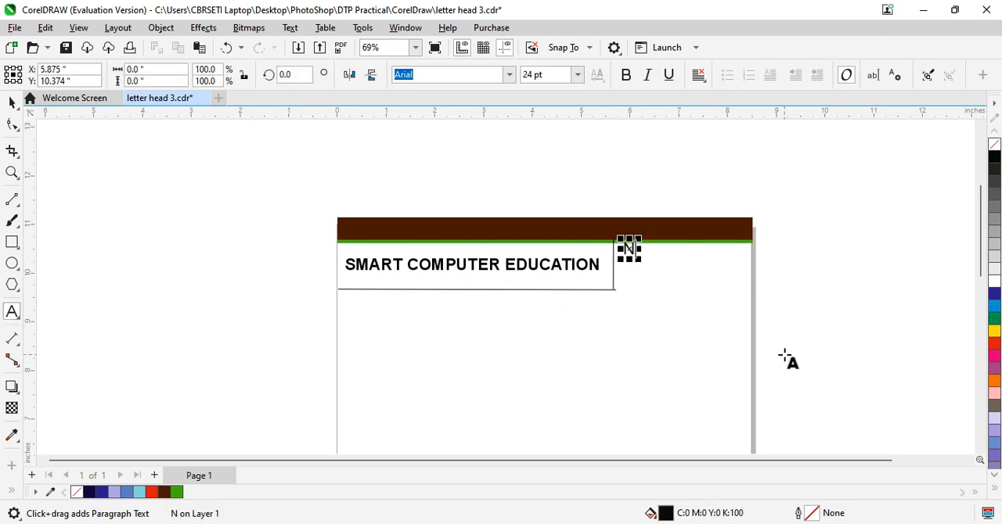
key(BackSpace)
text(Nea)
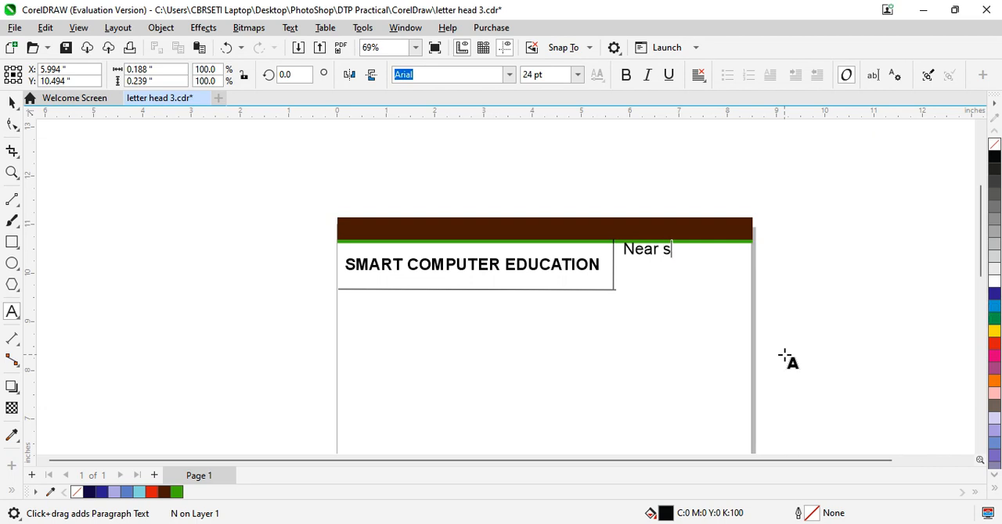
text(r s)
key(BackSpace)
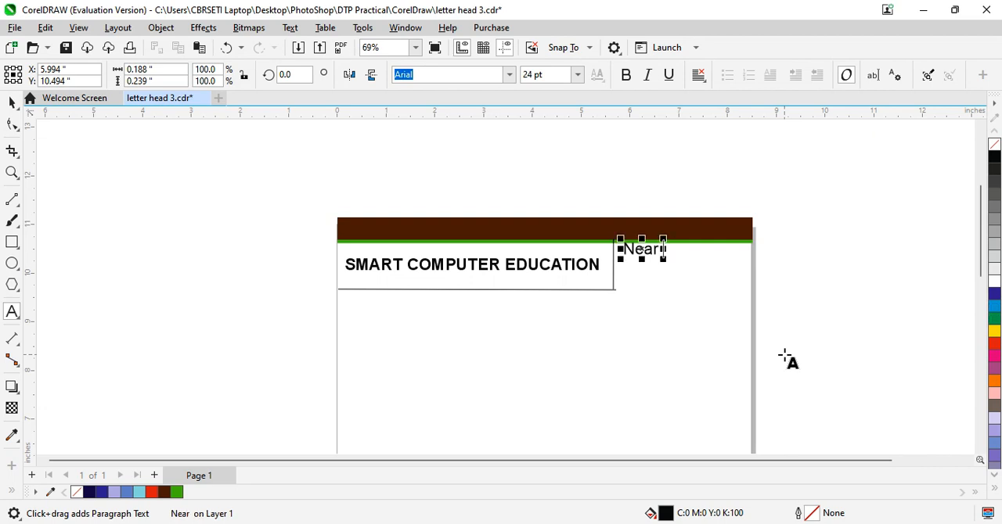
text(ns)
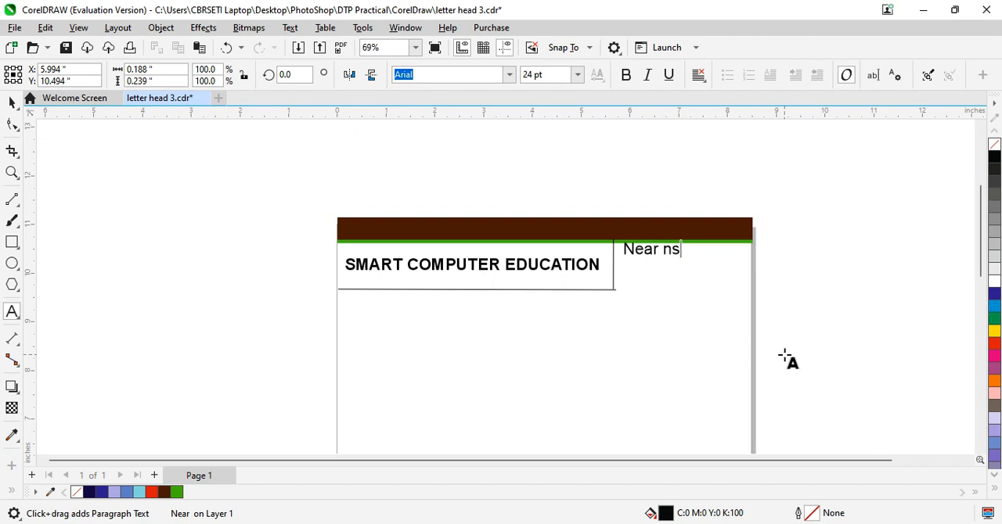
key(BackSpace)
key(BackSpace)
text(NS )
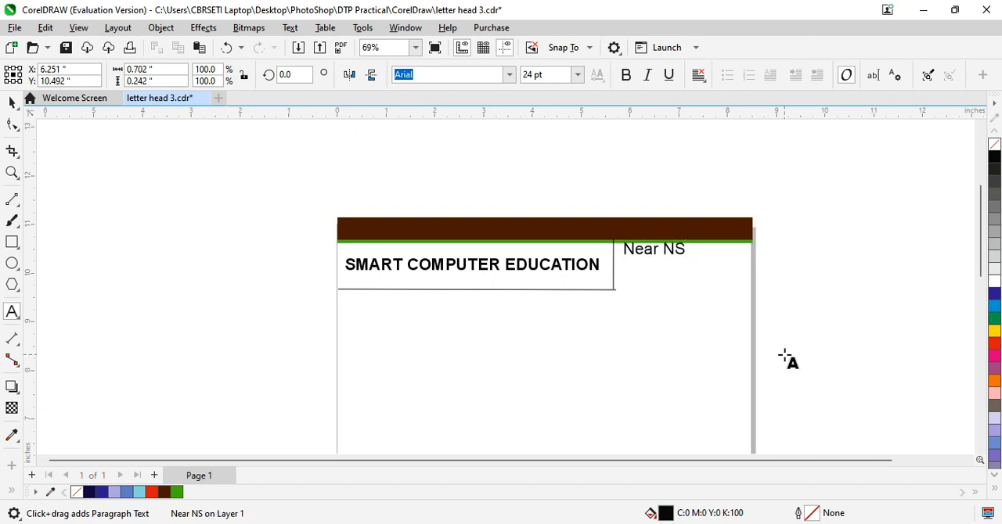
text(Store )
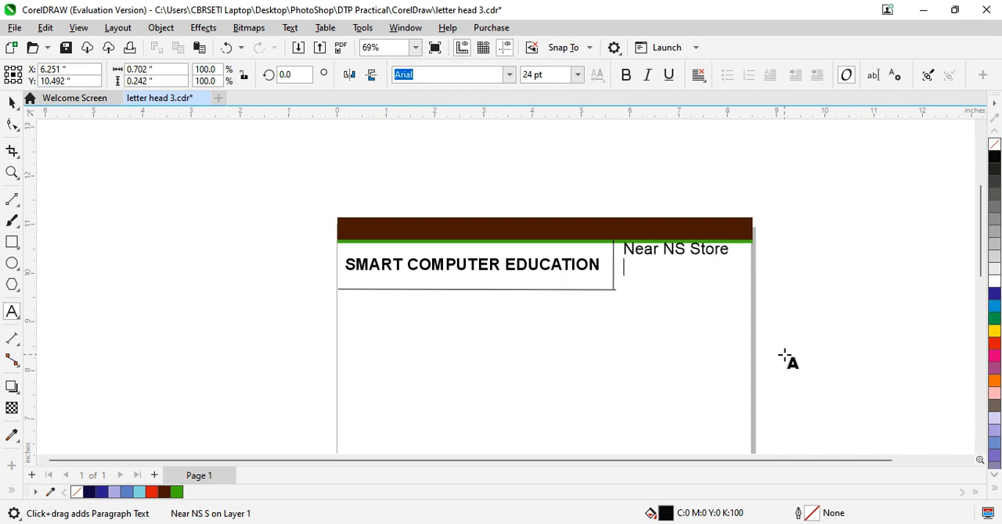
text(Kundap)
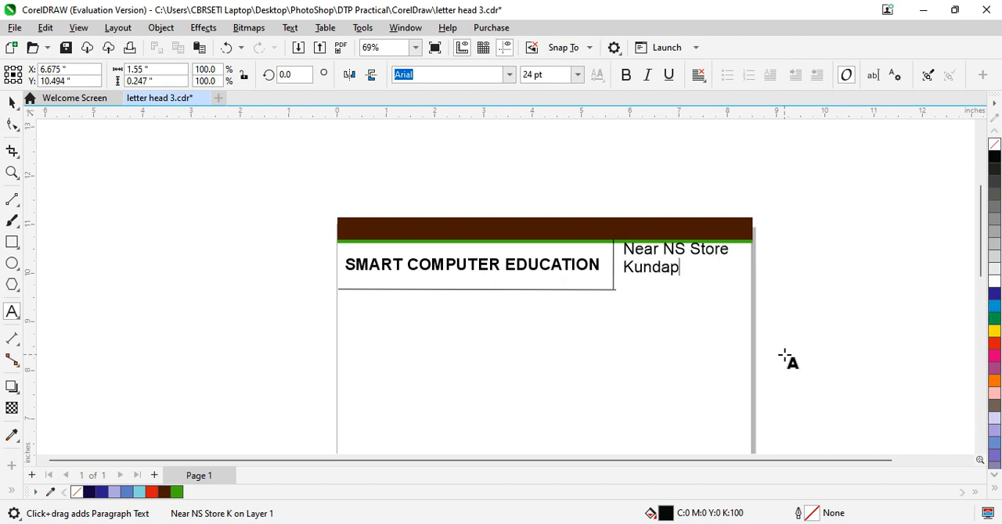
text(ur)
Step: Add a third line with "Ph:" and the company's phone number, and indent the town line with spaces to center it
key(Return)
text(Ph)
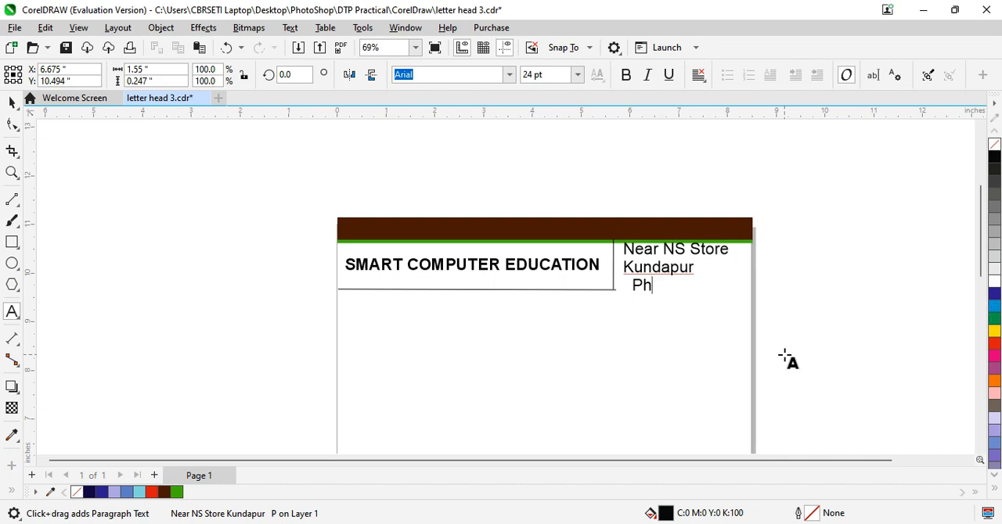
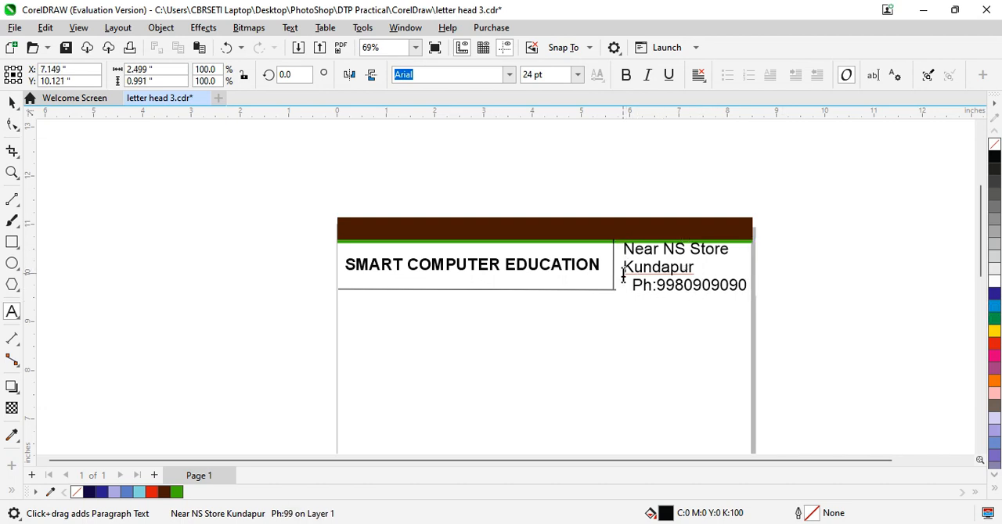
click(635, 285)
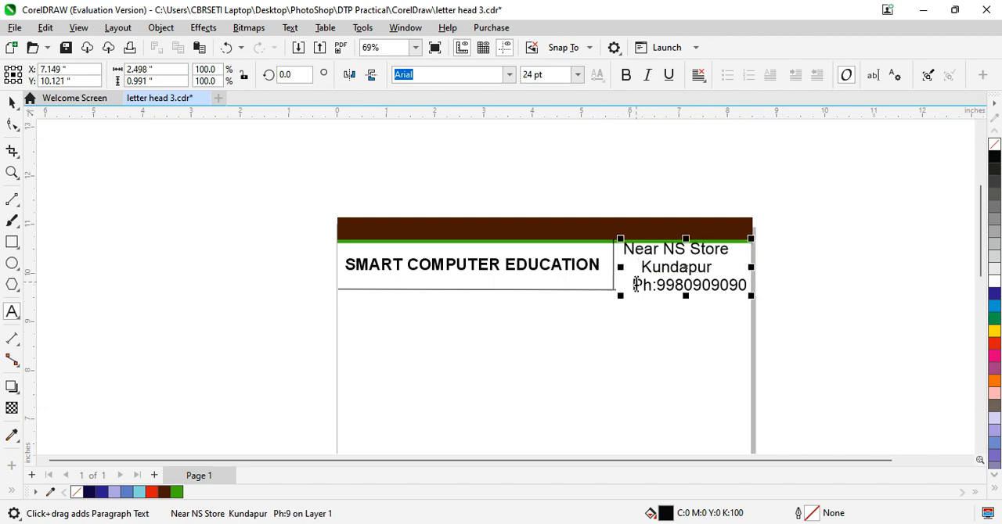
Step: Make only the "Ph:" label in the address block bold
drag(636, 288, 660, 289)
click(626, 75)
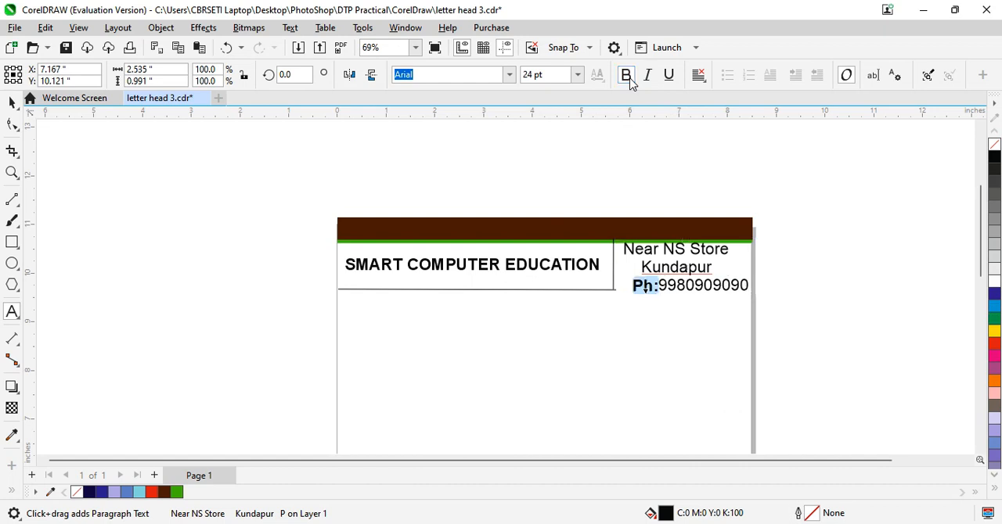
click(768, 294)
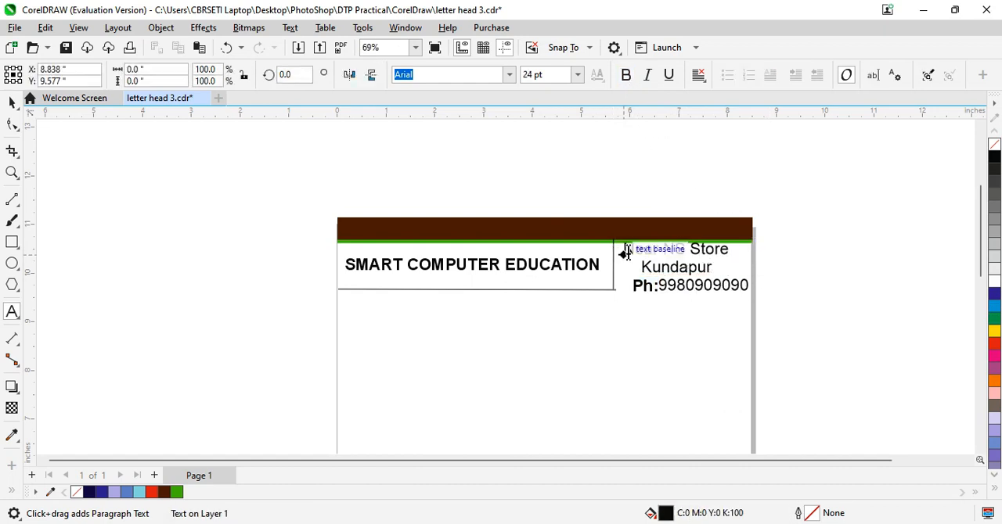
click(781, 301)
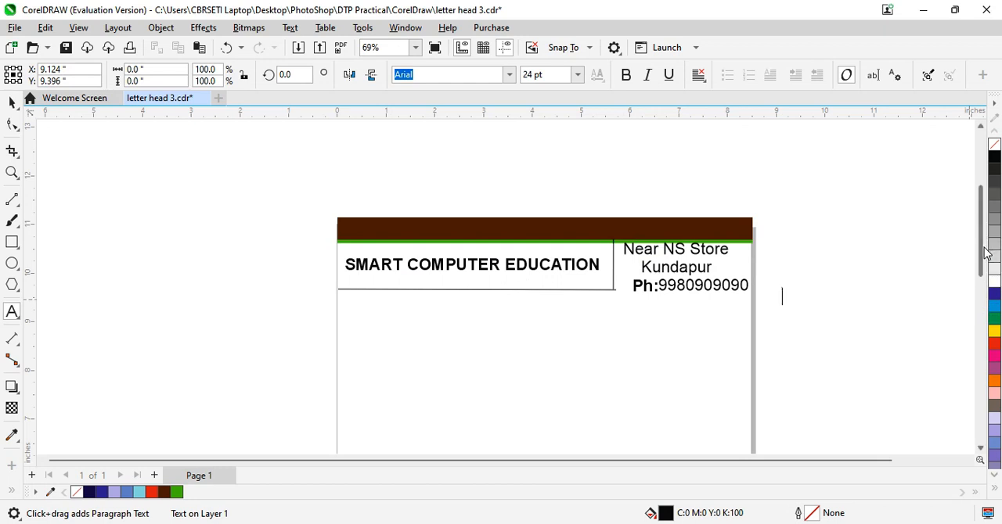
drag(985, 255, 966, 282)
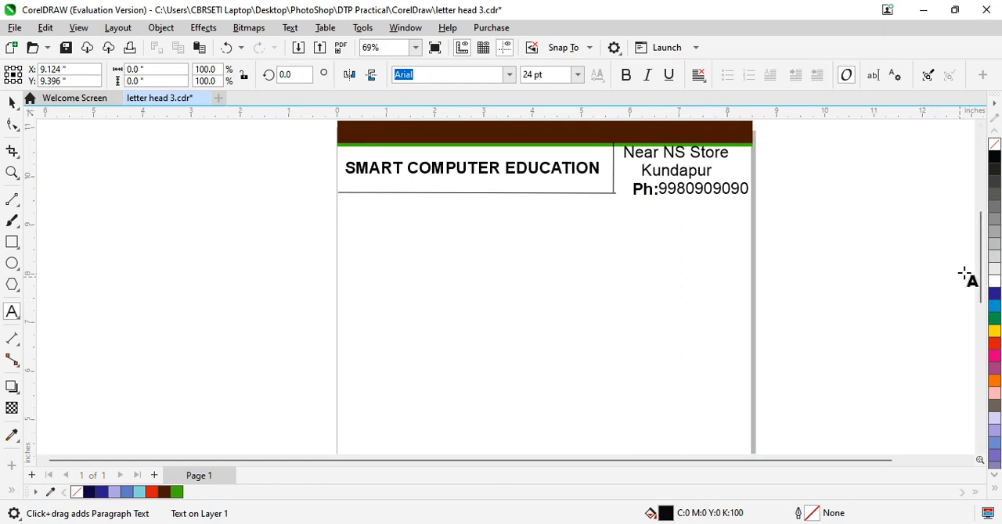